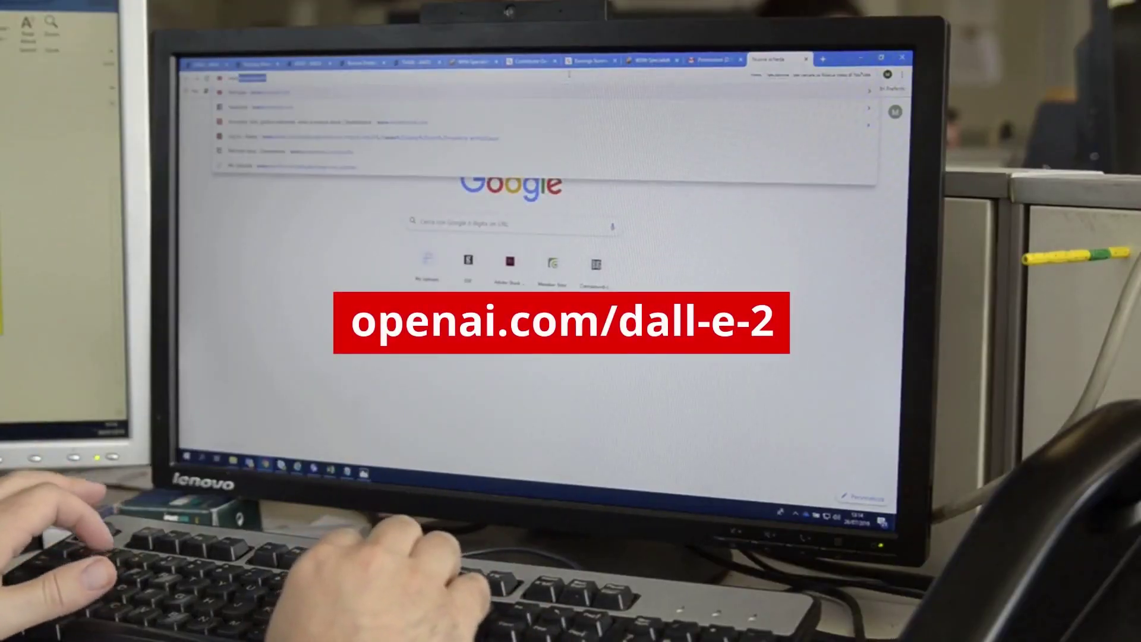
Start entering the openai.com/dall-e-2 address in a new Chrome tab
{"action": "type", "text": "ai"}
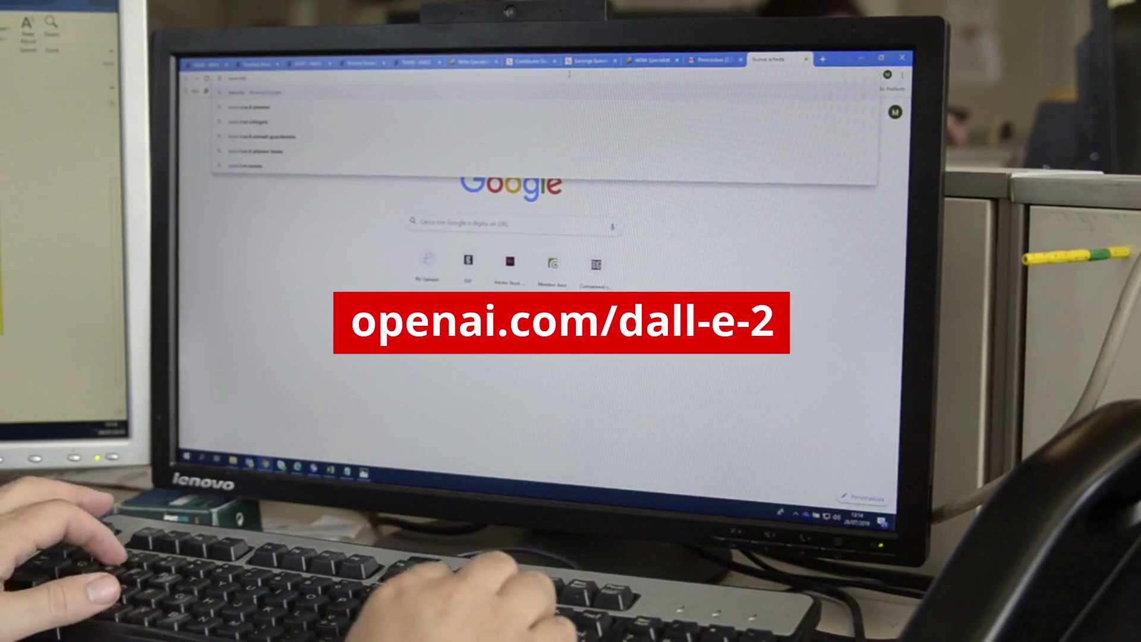
{"action": "type", "text": ".openai.com"}
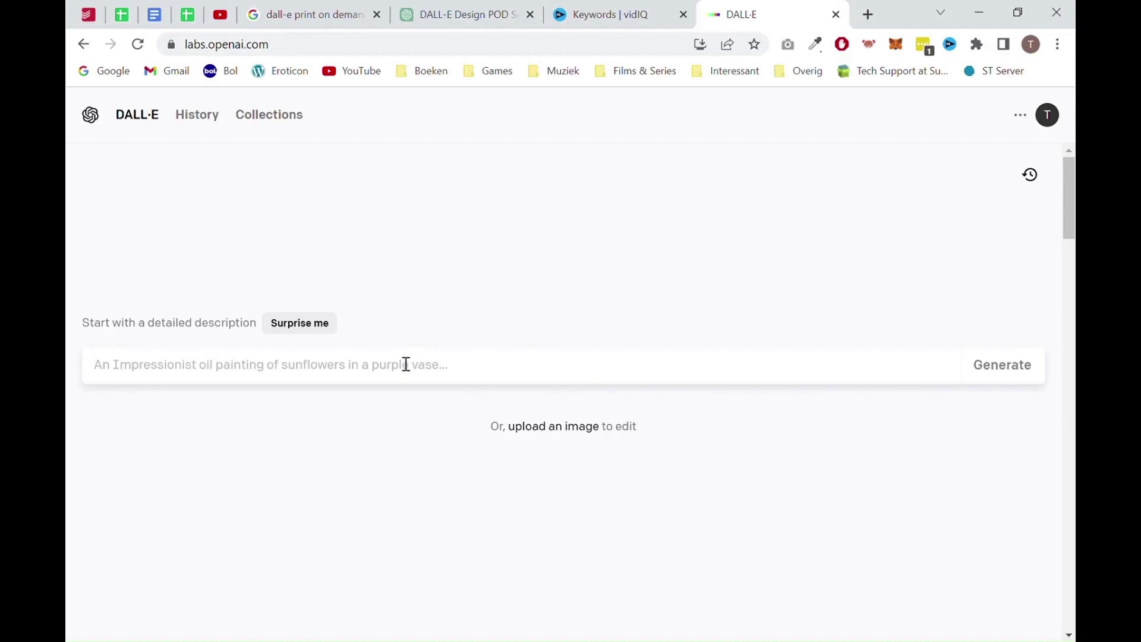
Generate DALL·E images from the pasted prompt 'pink cow in cartoon style'
{"action": "type", "text": "pink cow in cartoon style"}
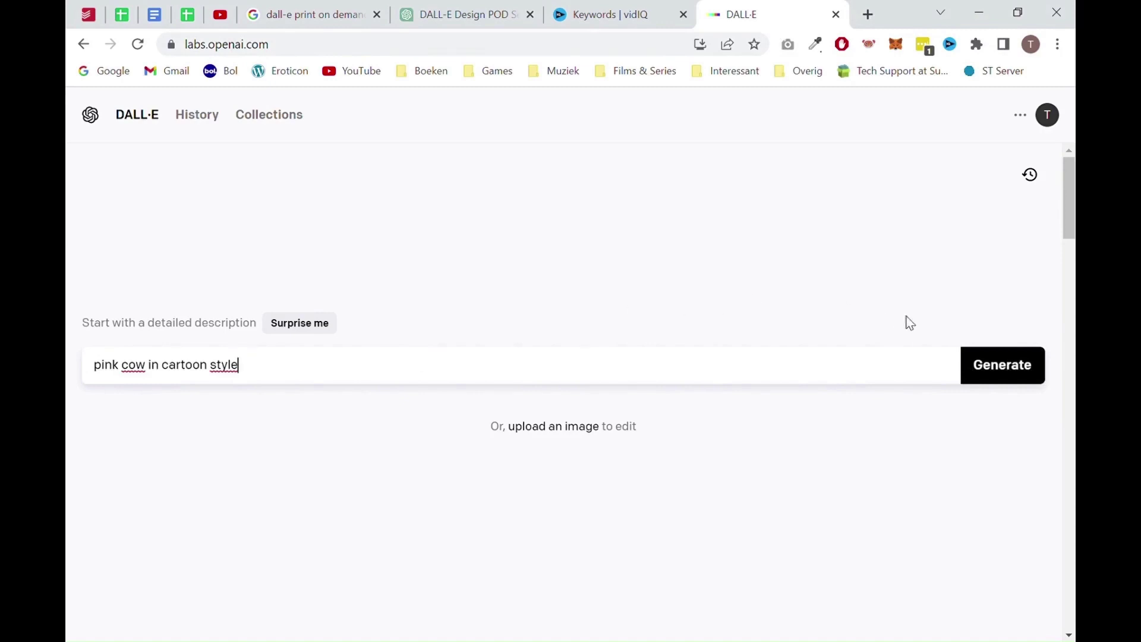
{"action": "left_click", "coordinate": [1002, 371]}
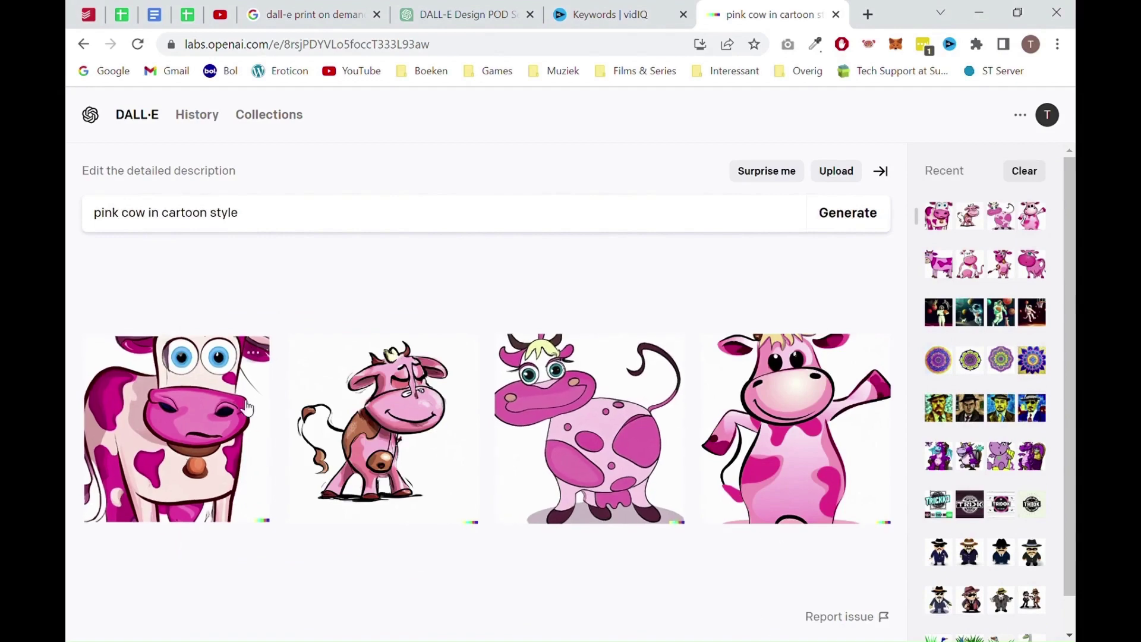
Make variations of the first pink cow, then go back and submit the stained-glass hamburger prompt
{"action": "left_click", "coordinate": [220, 409]}
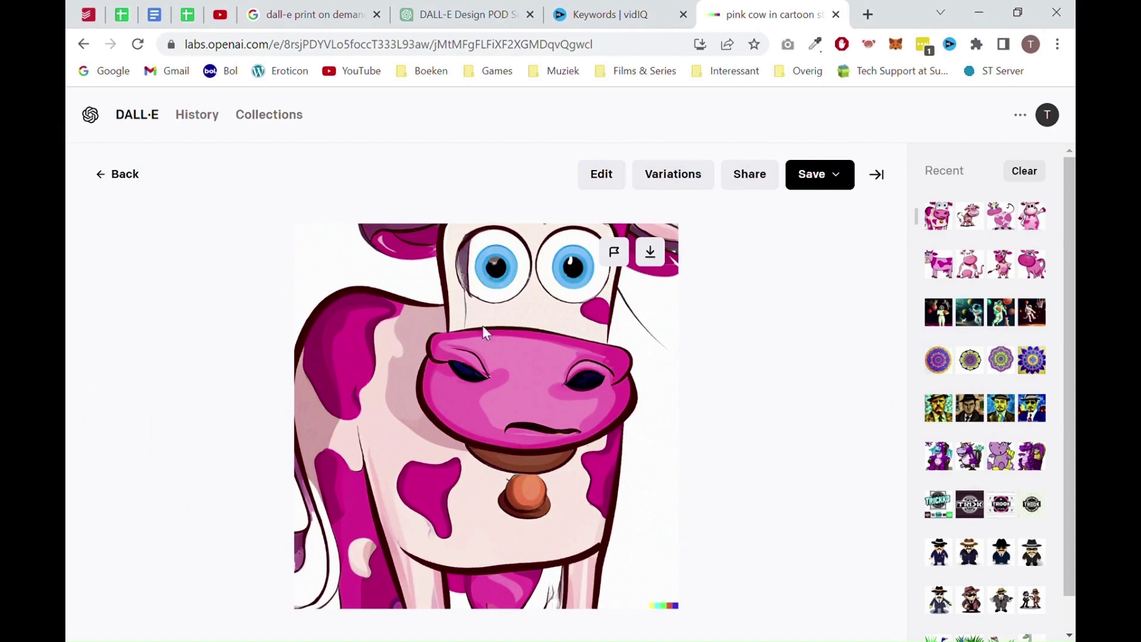
{"action": "left_click", "coordinate": [695, 177]}
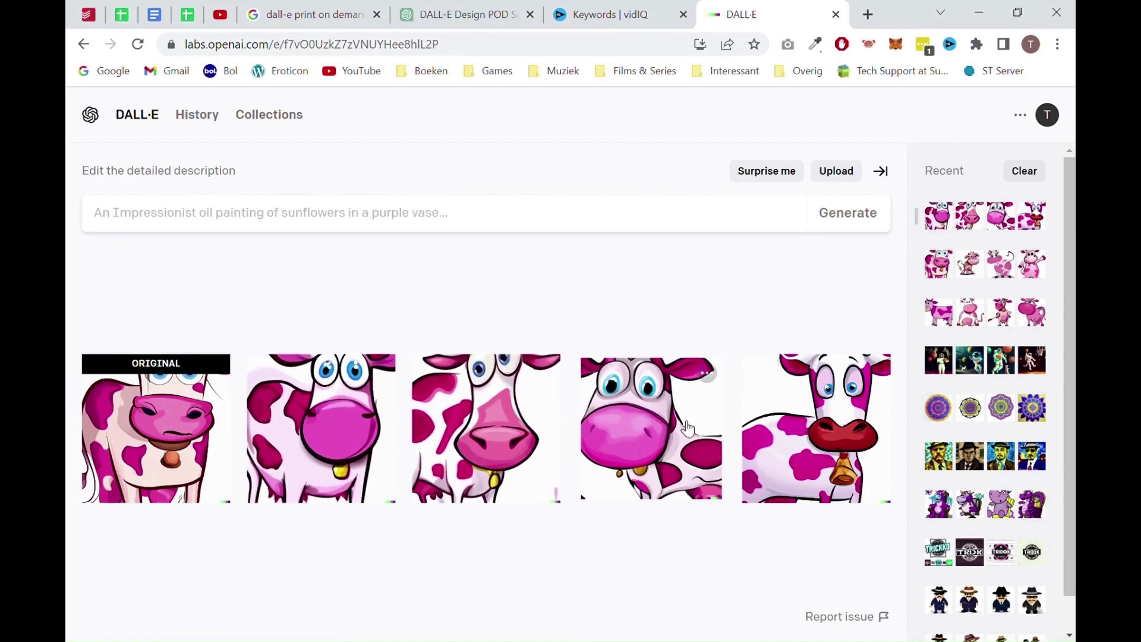
{"action": "left_click", "coordinate": [160, 425]}
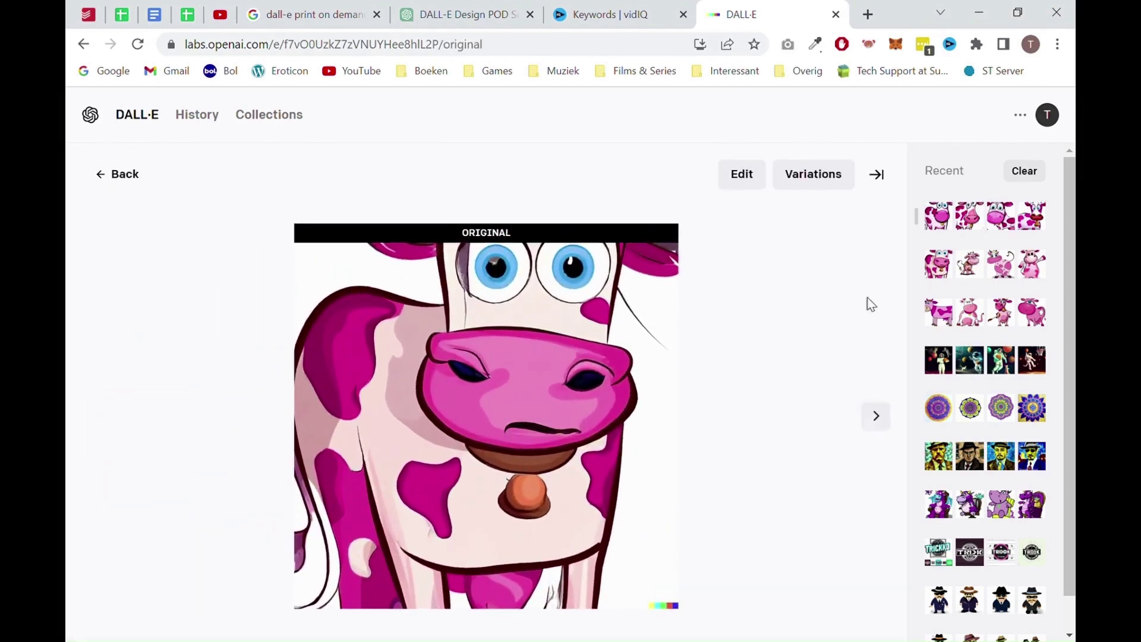
{"action": "left_click", "coordinate": [944, 216]}
{"action": "key", "text": "Return"}
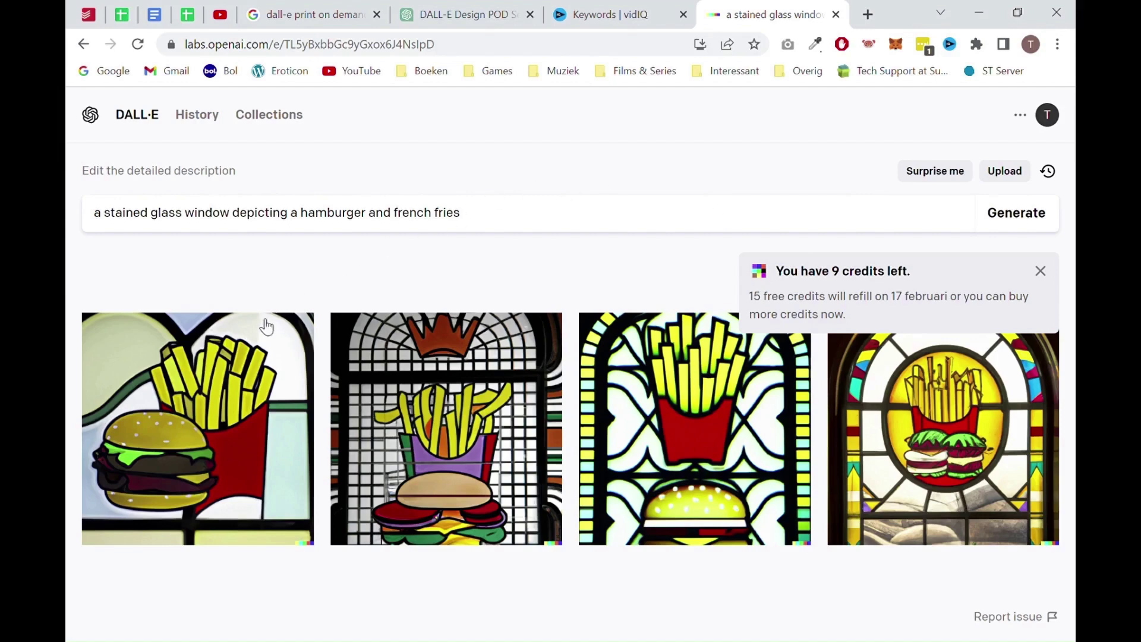
Download the first stained-glass burger and fries image as a PNG
{"action": "left_click", "coordinate": [231, 364]}
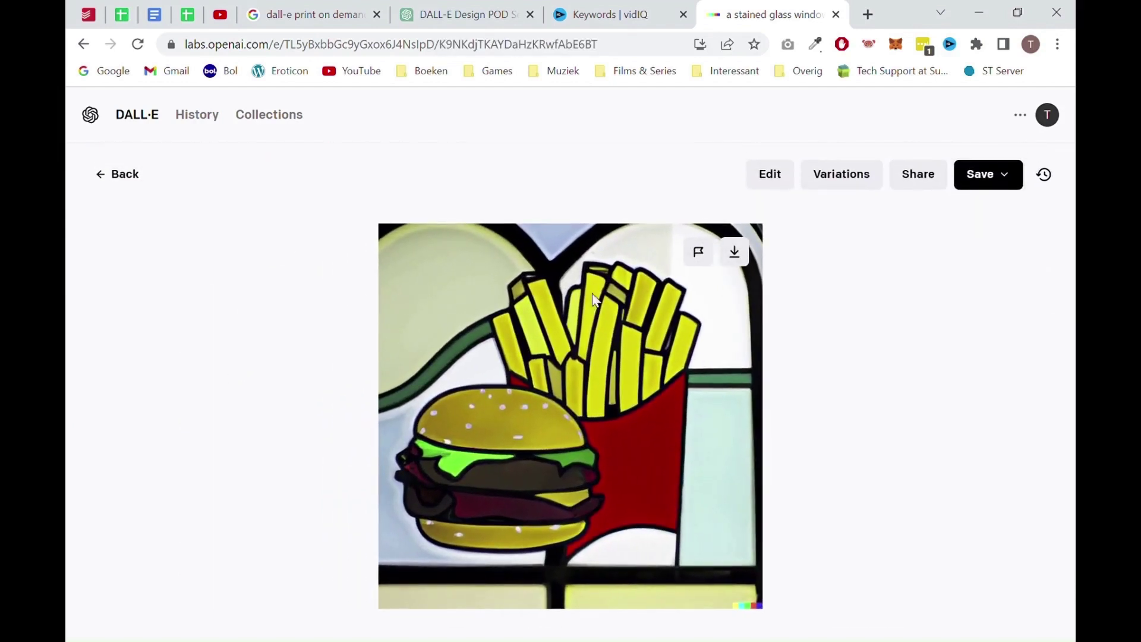
{"action": "left_click", "coordinate": [737, 252]}
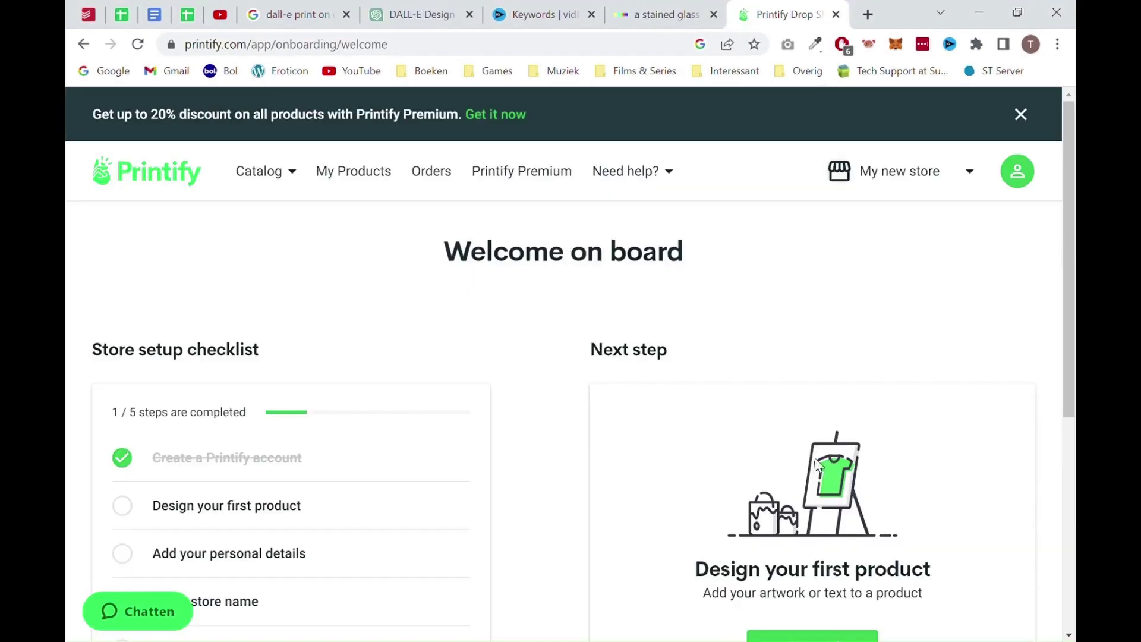
Open the Unisex Heavy Blend Crewneck Sweatshirt from the catalog and scroll through its print providers
{"action": "scroll", "coordinate": [816, 463], "scroll_direction": "down", "scroll_amount": 2}
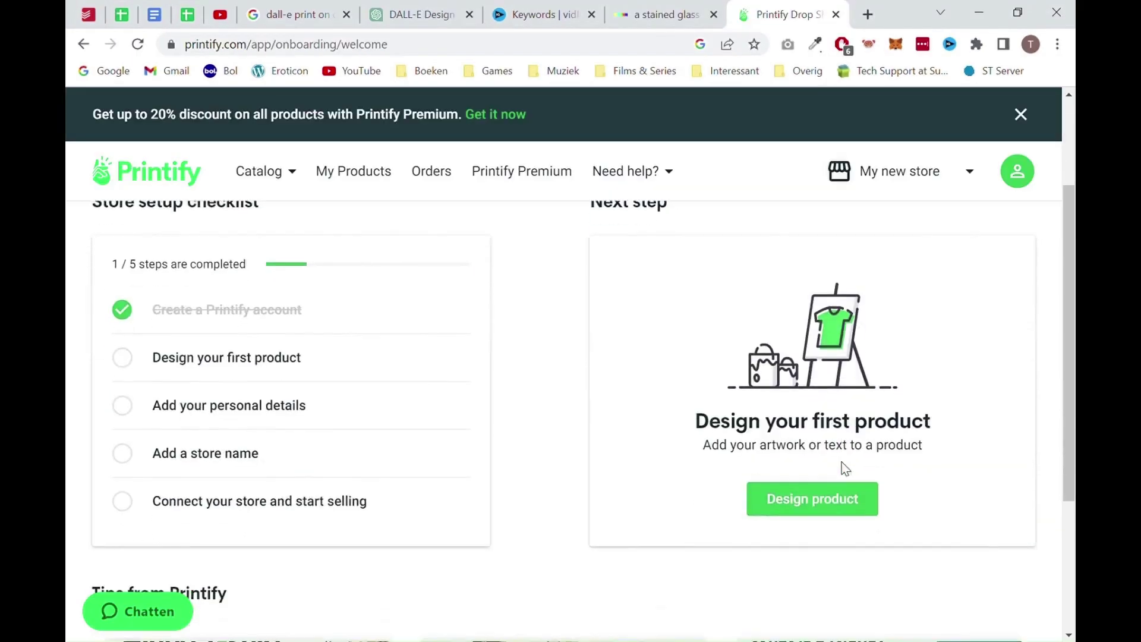
{"action": "left_click", "coordinate": [789, 500]}
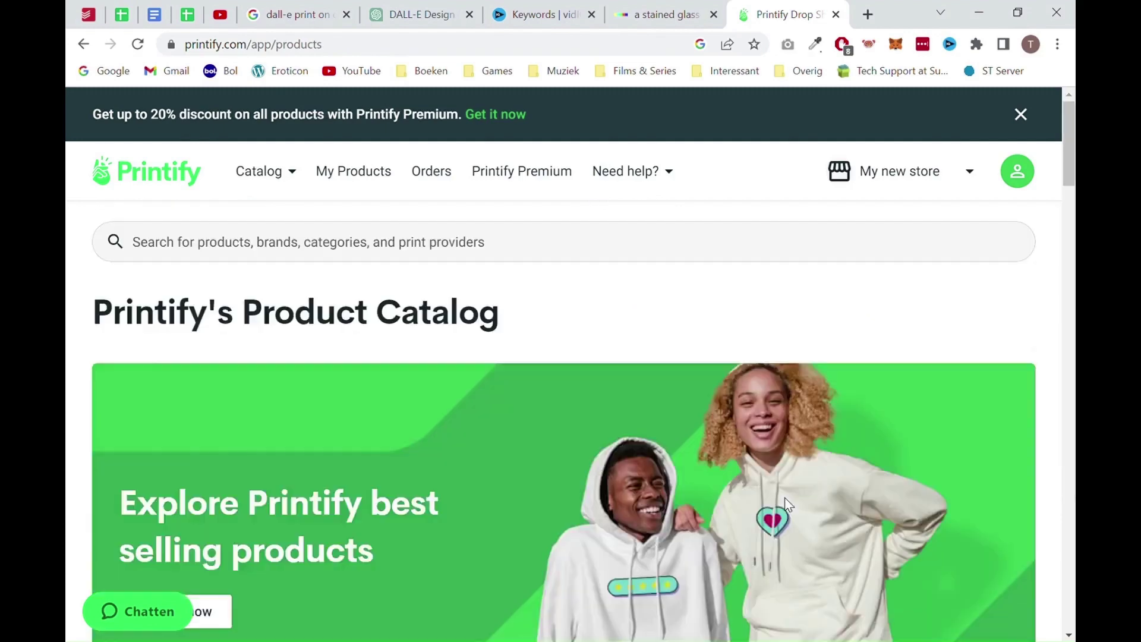
{"action": "scroll", "coordinate": [603, 345], "scroll_direction": "down", "scroll_amount": 5}
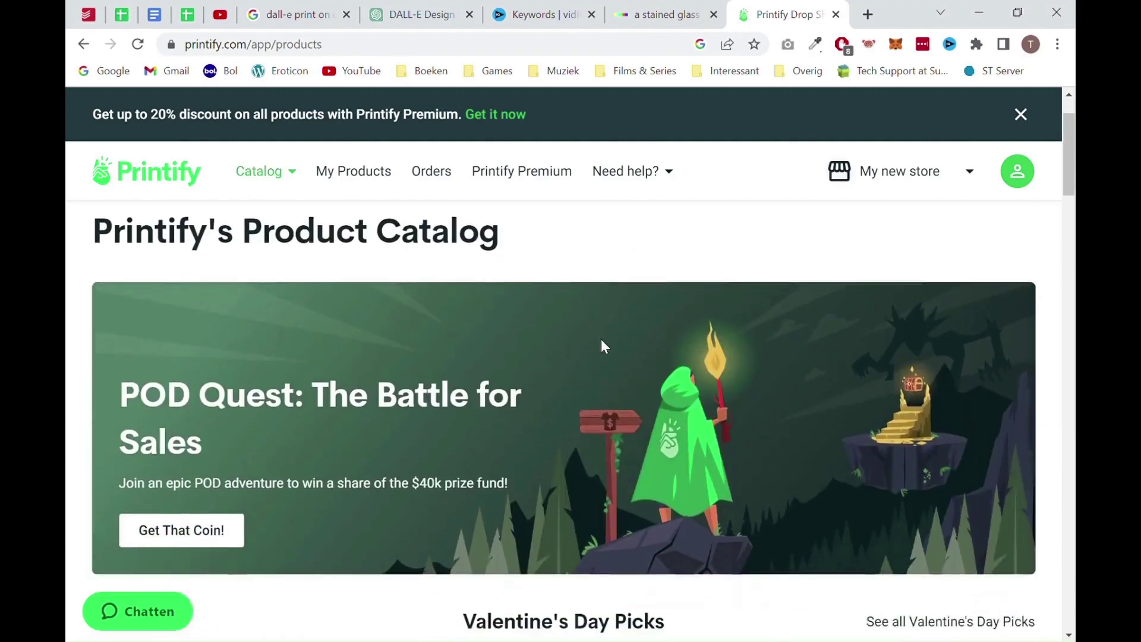
{"action": "scroll", "coordinate": [602, 345], "scroll_direction": "down", "scroll_amount": 3}
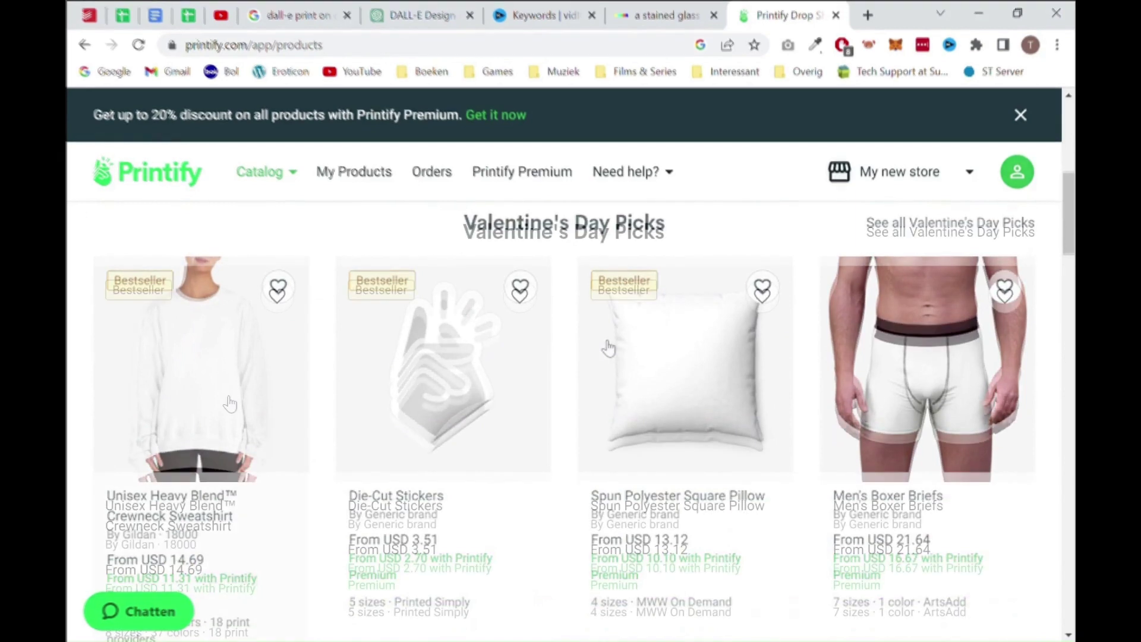
{"action": "left_click", "coordinate": [247, 408]}
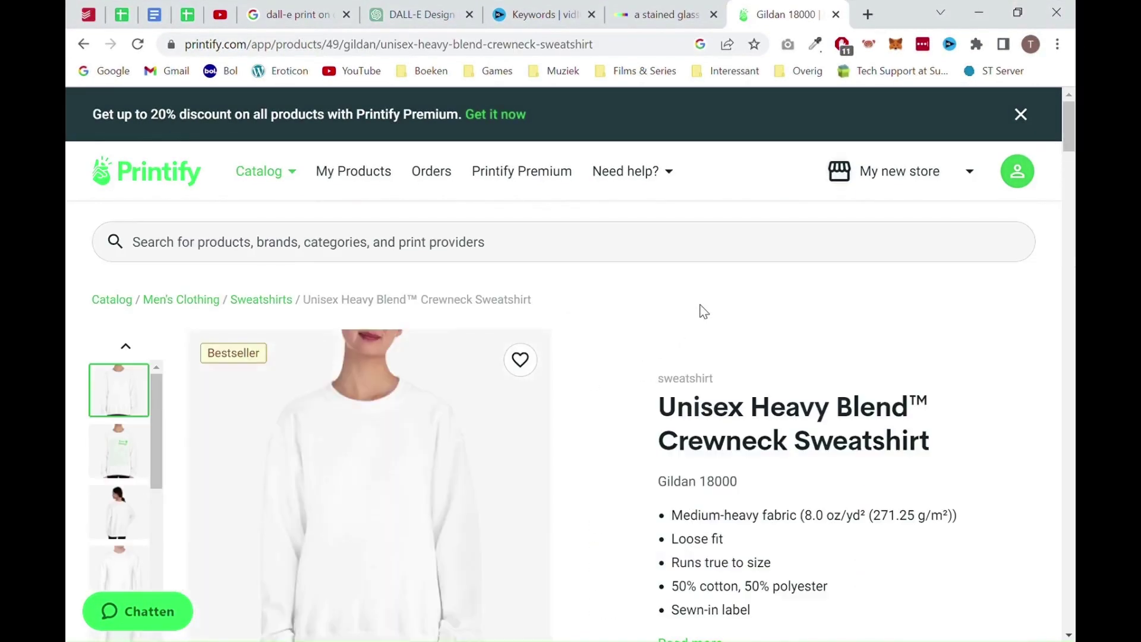
{"action": "scroll", "coordinate": [701, 312], "scroll_direction": "down", "scroll_amount": 4}
{"action": "scroll", "coordinate": [707, 312], "scroll_direction": "down", "scroll_amount": 5}
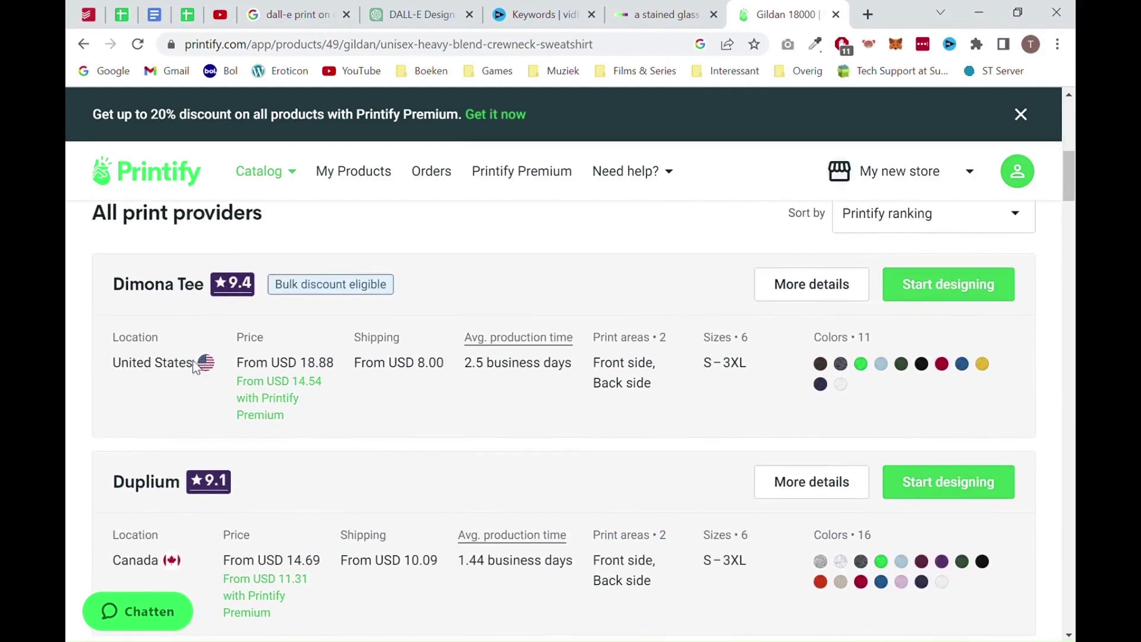
{"action": "scroll", "coordinate": [283, 472], "scroll_direction": "down", "scroll_amount": 2}
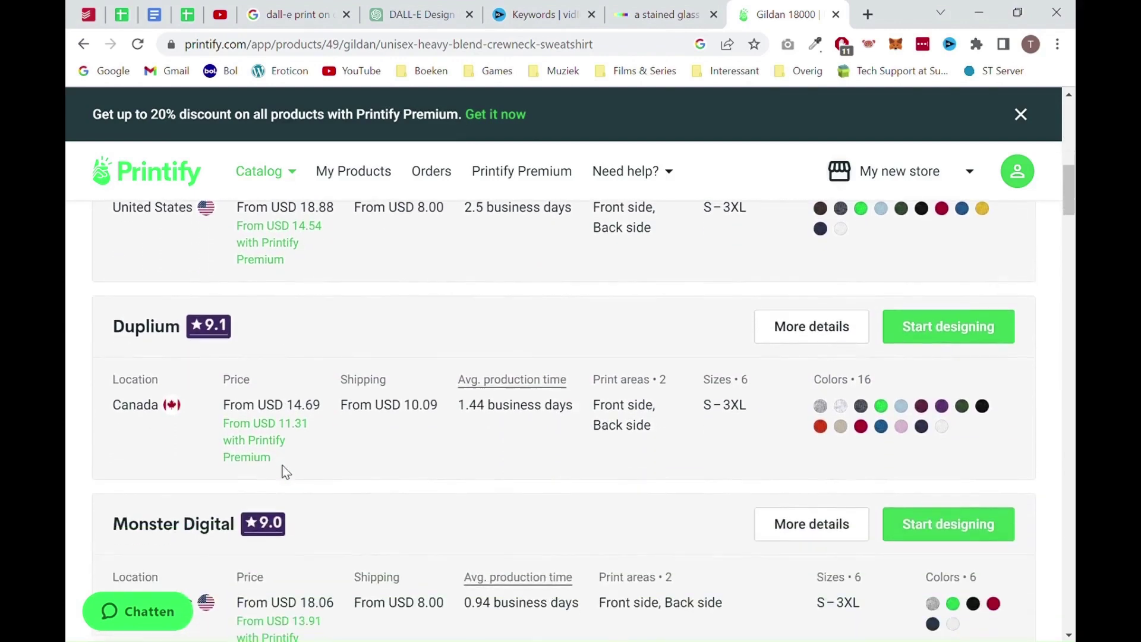
{"action": "scroll", "coordinate": [369, 386], "scroll_direction": "up", "scroll_amount": 3}
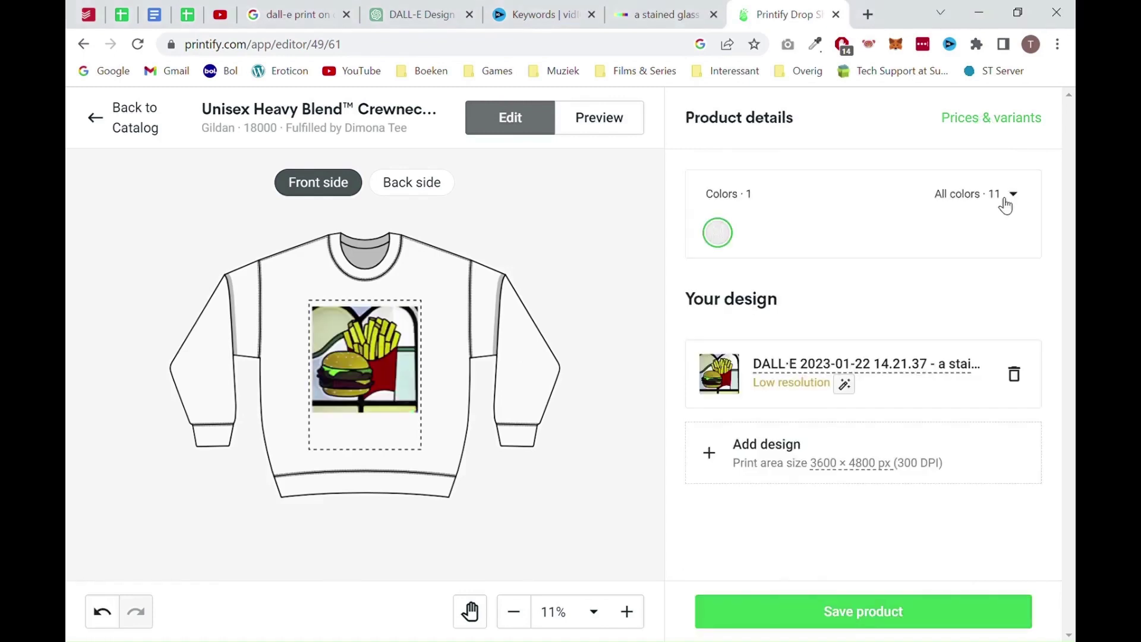
Add Black and Gold to the sweatshirt's colours and save the product
{"action": "left_click", "coordinate": [1006, 202]}
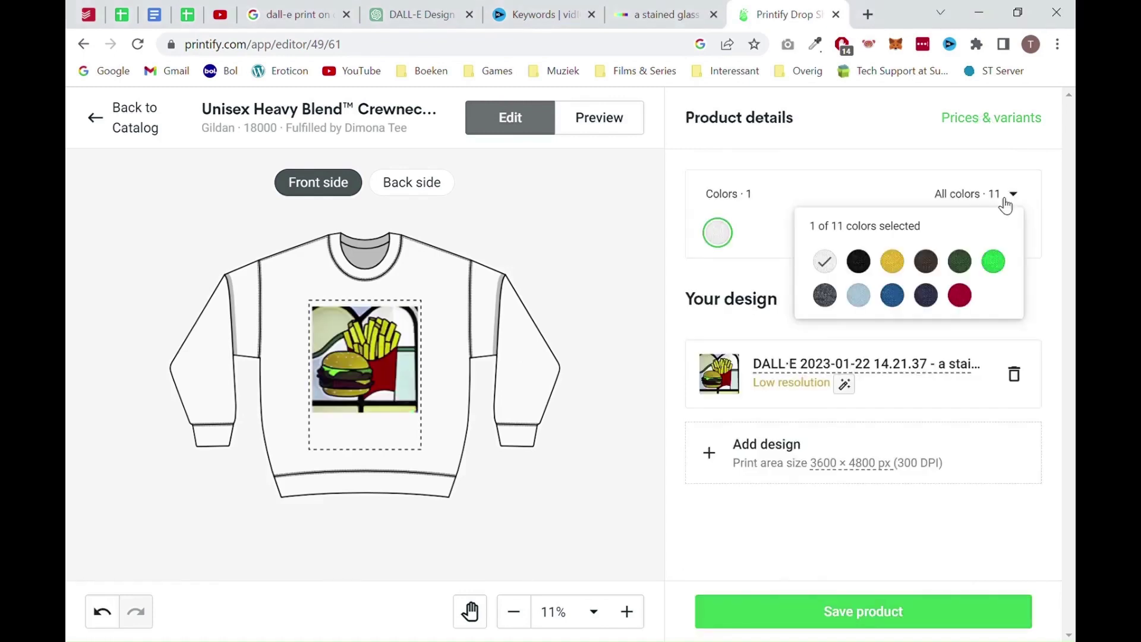
{"action": "left_click", "coordinate": [859, 262]}
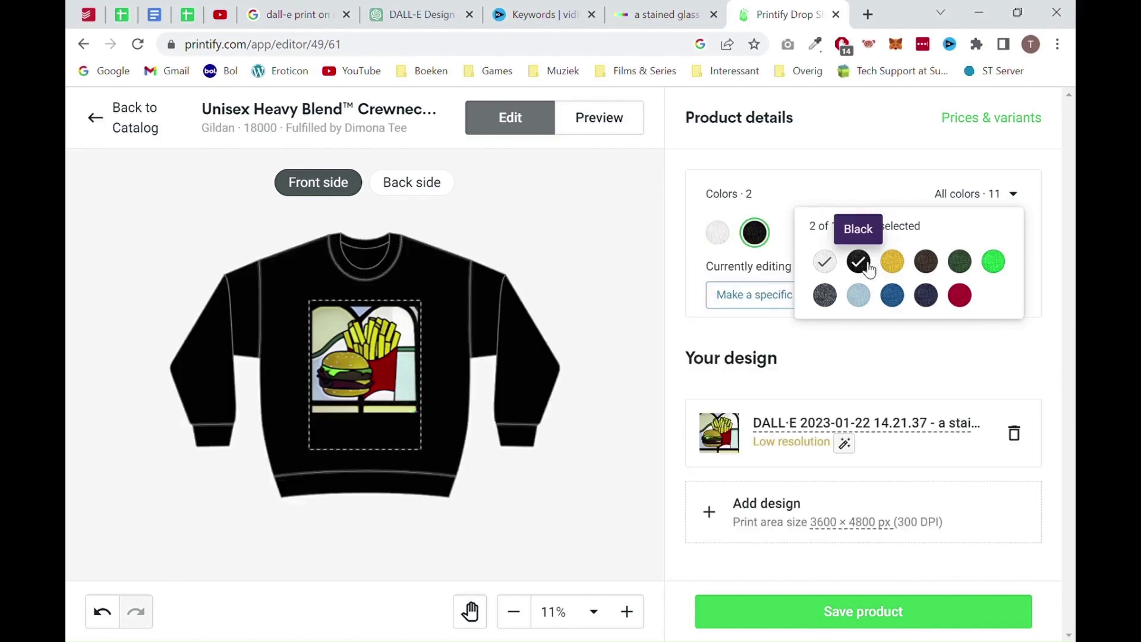
{"action": "left_click", "coordinate": [893, 265]}
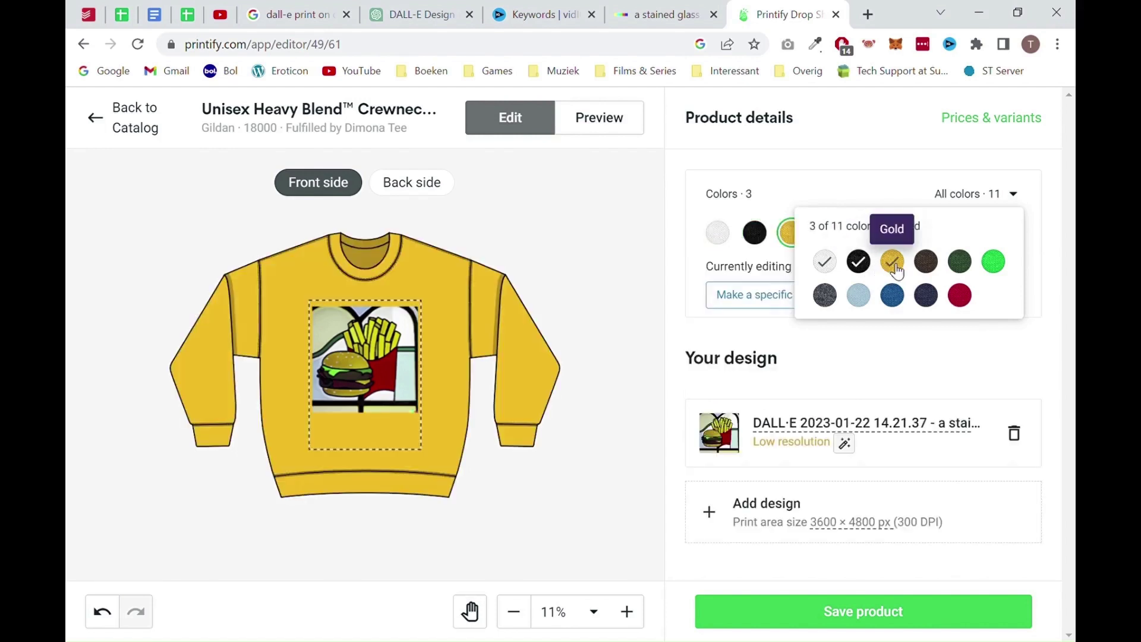
{"action": "left_click", "coordinate": [868, 262]}
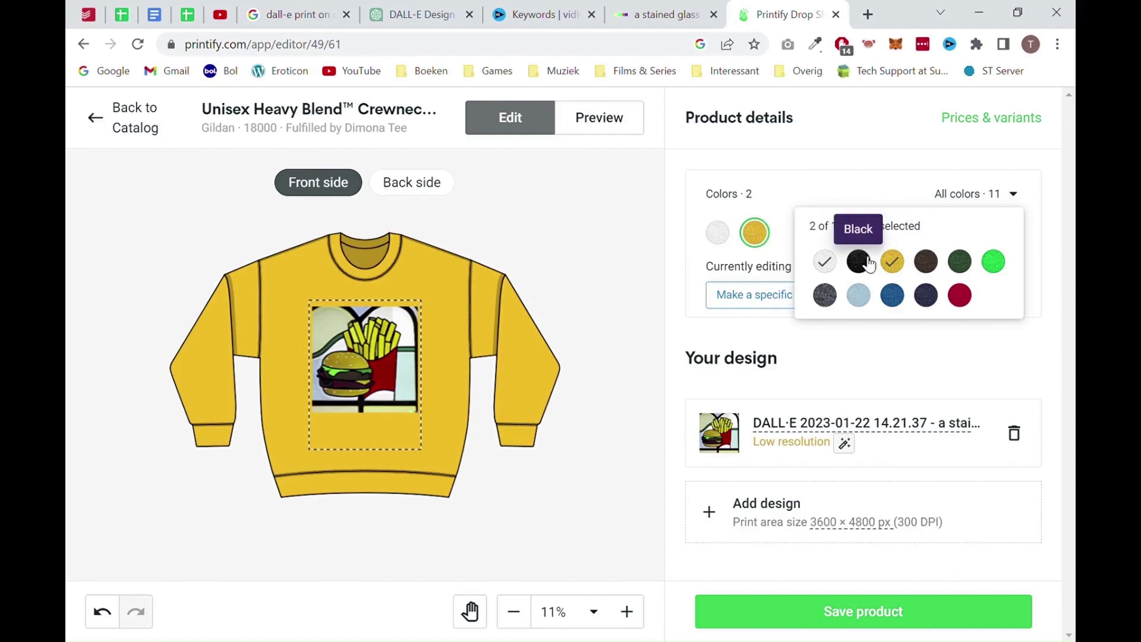
{"action": "left_click", "coordinate": [868, 263]}
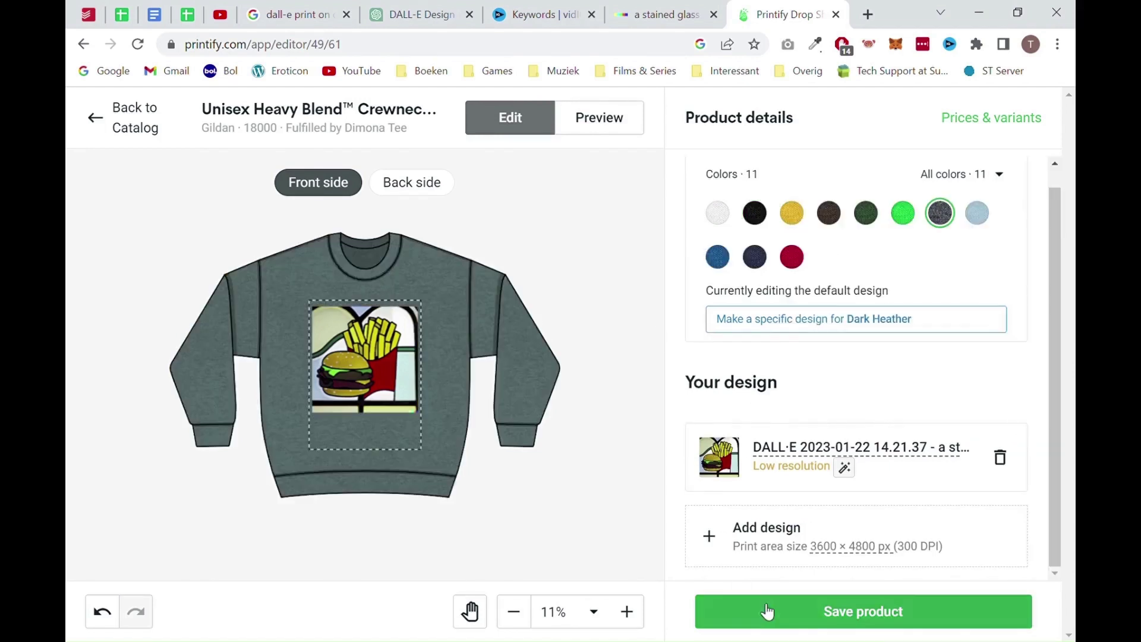
{"action": "left_click", "coordinate": [775, 612]}
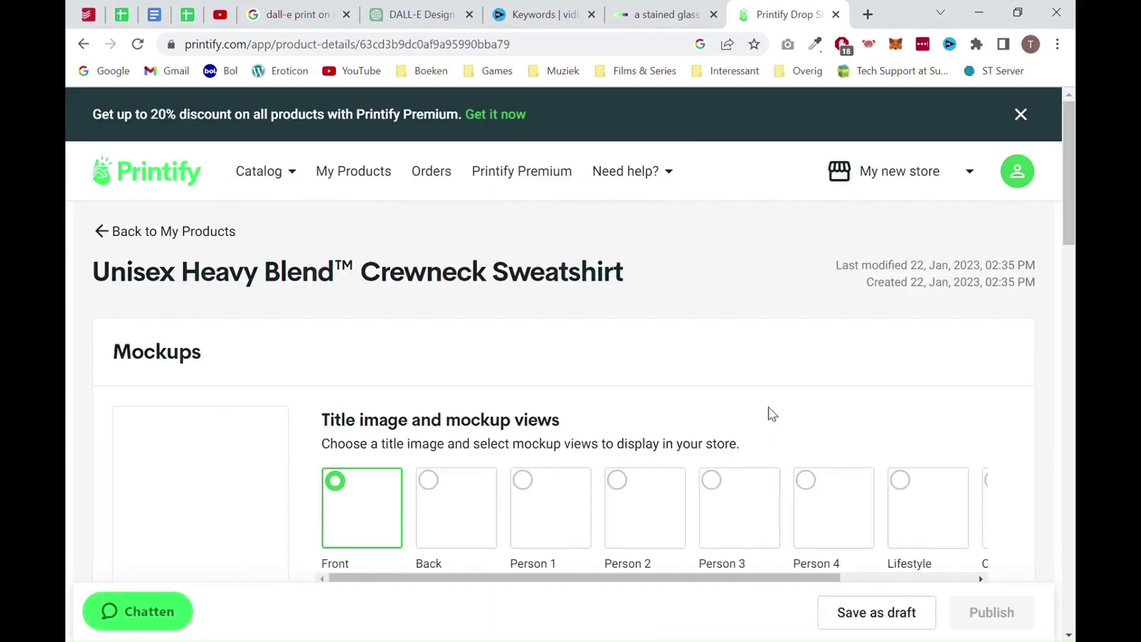
Make Person 2 the title mockup and preview the printed burger design up close
{"action": "scroll", "coordinate": [770, 365], "scroll_direction": "down", "scroll_amount": 2}
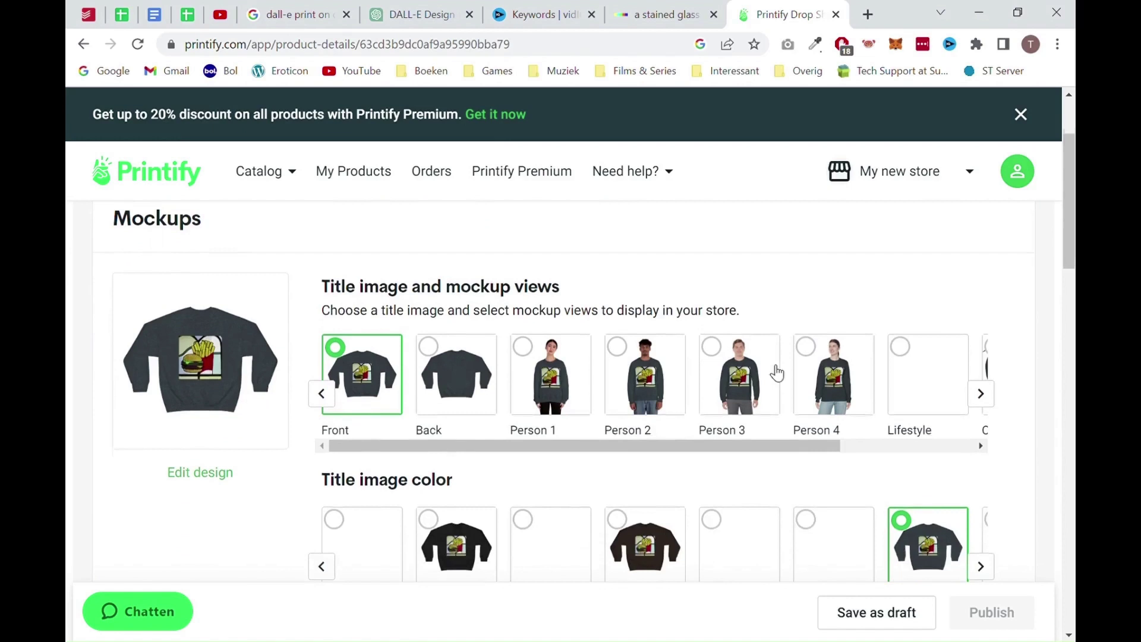
{"action": "scroll", "coordinate": [684, 478], "scroll_direction": "down", "scroll_amount": 1}
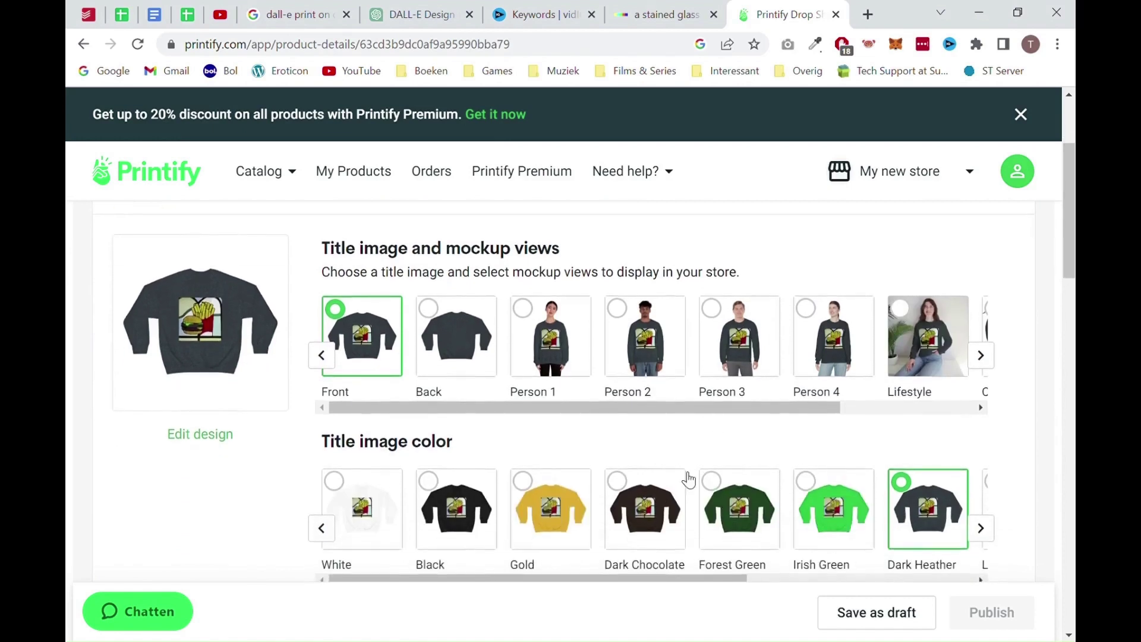
{"action": "left_click", "coordinate": [621, 310]}
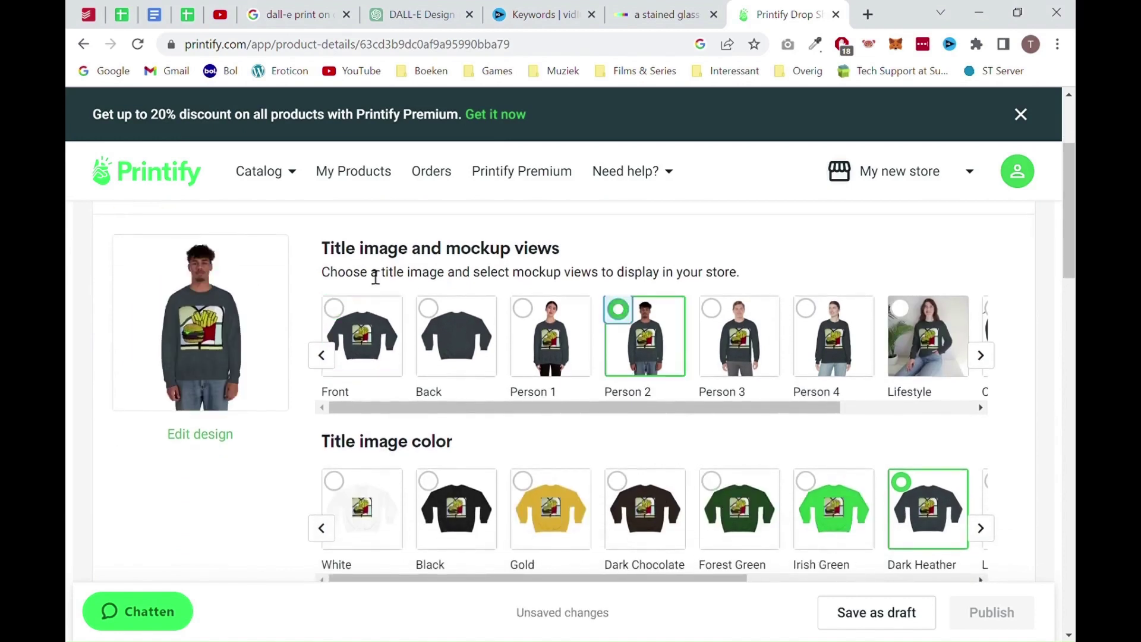
{"action": "left_click", "coordinate": [206, 320]}
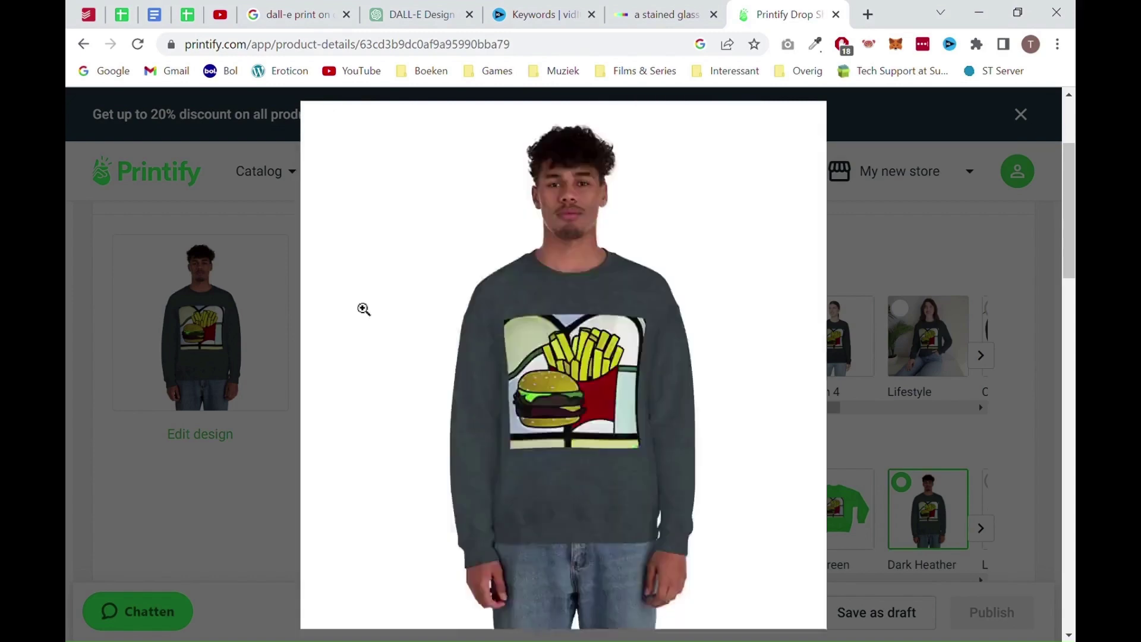
{"action": "left_click", "coordinate": [362, 309]}
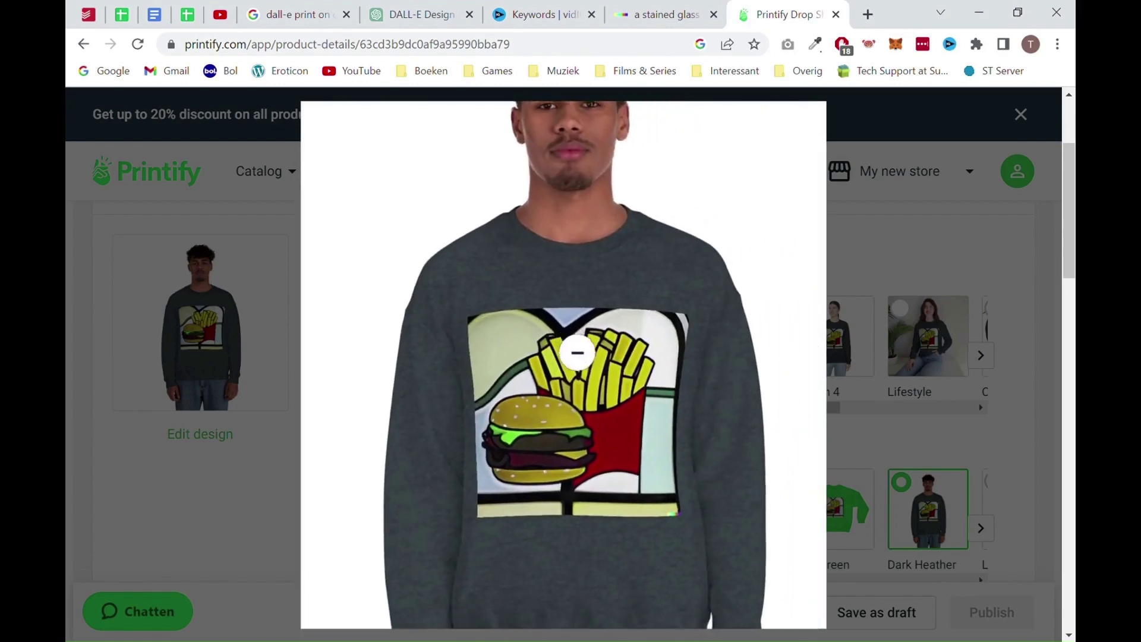
{"action": "left_click", "coordinate": [586, 326]}
Begin replacing the product title with 'Cool'
{"action": "scroll", "coordinate": [408, 293], "scroll_direction": "down", "scroll_amount": 3}
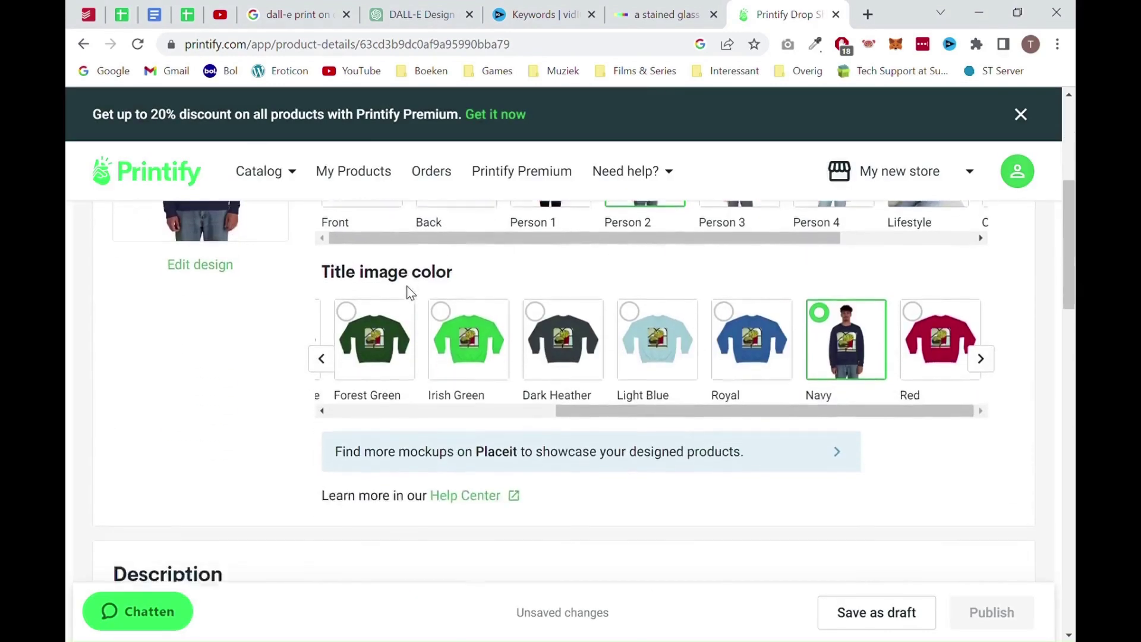
{"action": "key", "text": "Tab"}
{"action": "scroll", "coordinate": [408, 293], "scroll_direction": "down", "scroll_amount": 2}
{"action": "type", "text": "Cool"}
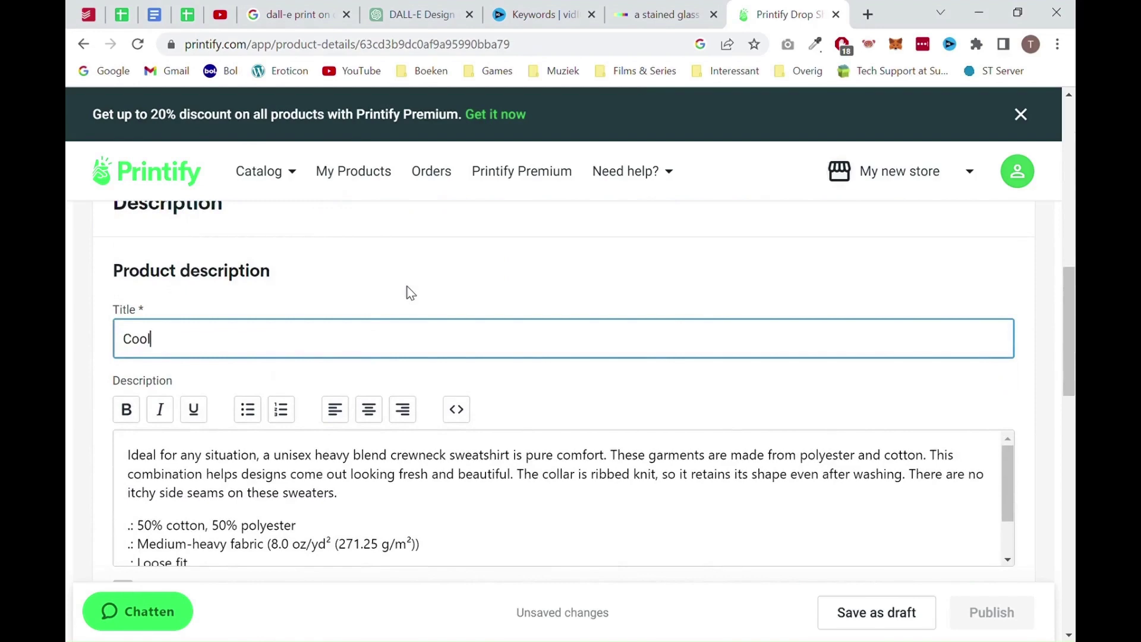
{"action": "left_click", "coordinate": [423, 15]}
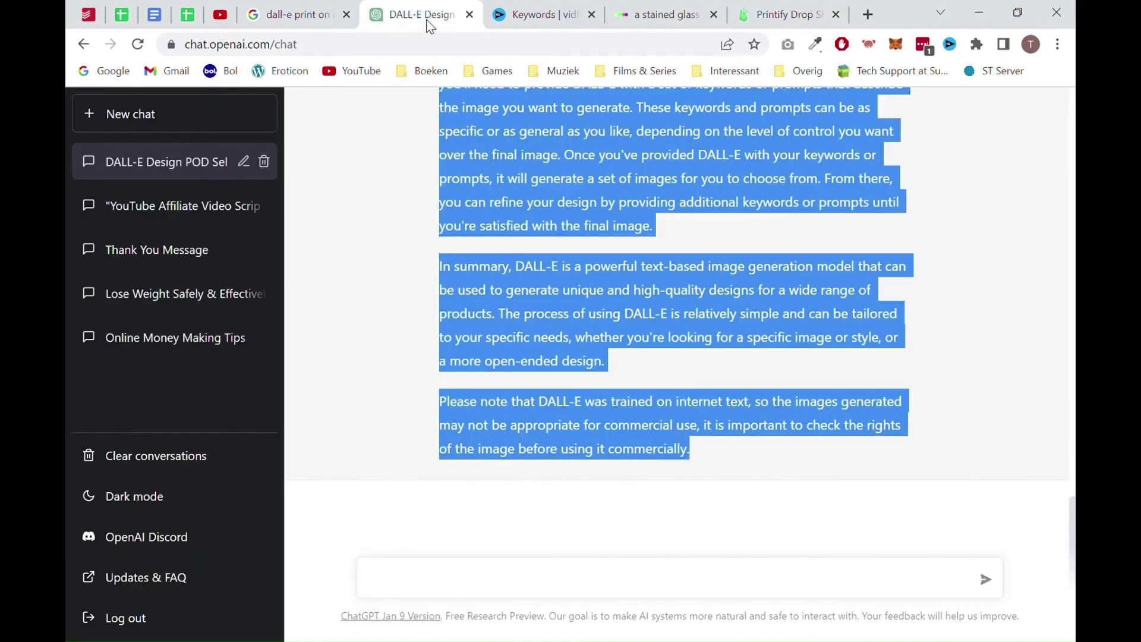
In a new chat, ask ChatGPT for a Printify description of a hamburger-and-fries t-shirt and select the reply
{"action": "left_click", "coordinate": [191, 134]}
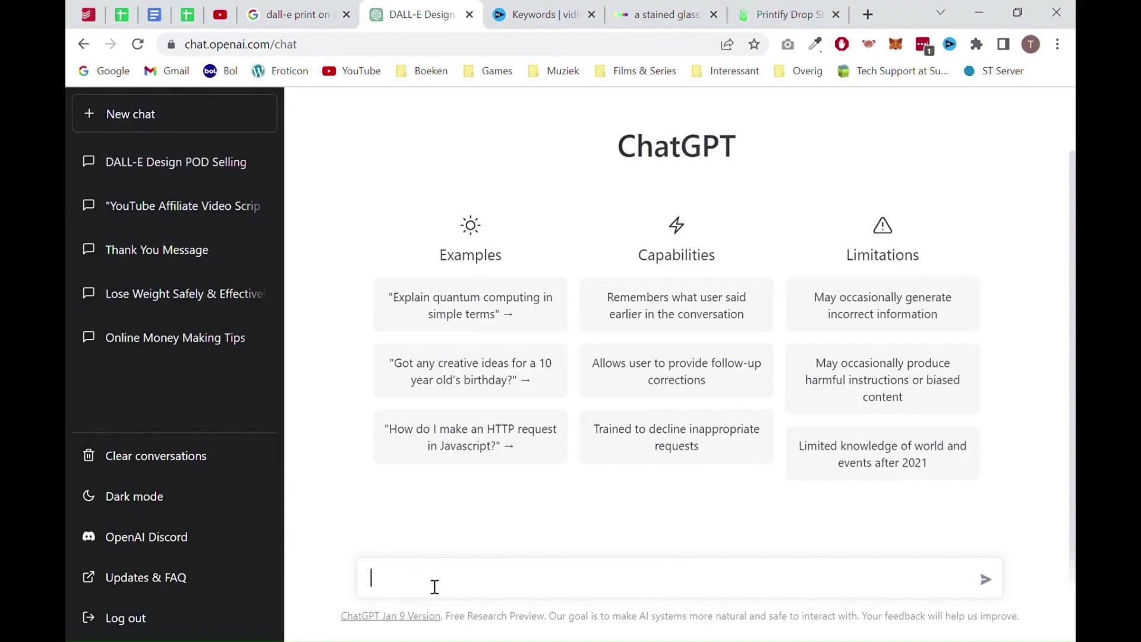
{"action": "type", "text": "can you create a printify d"}
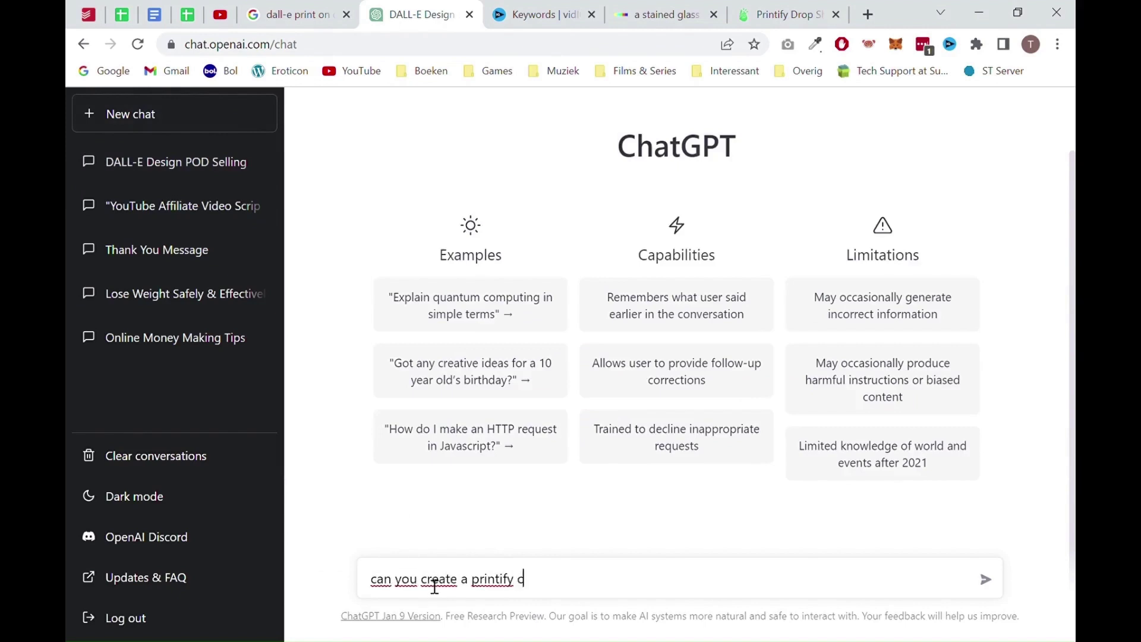
{"action": "type", "text": "escription for a tshirt with"}
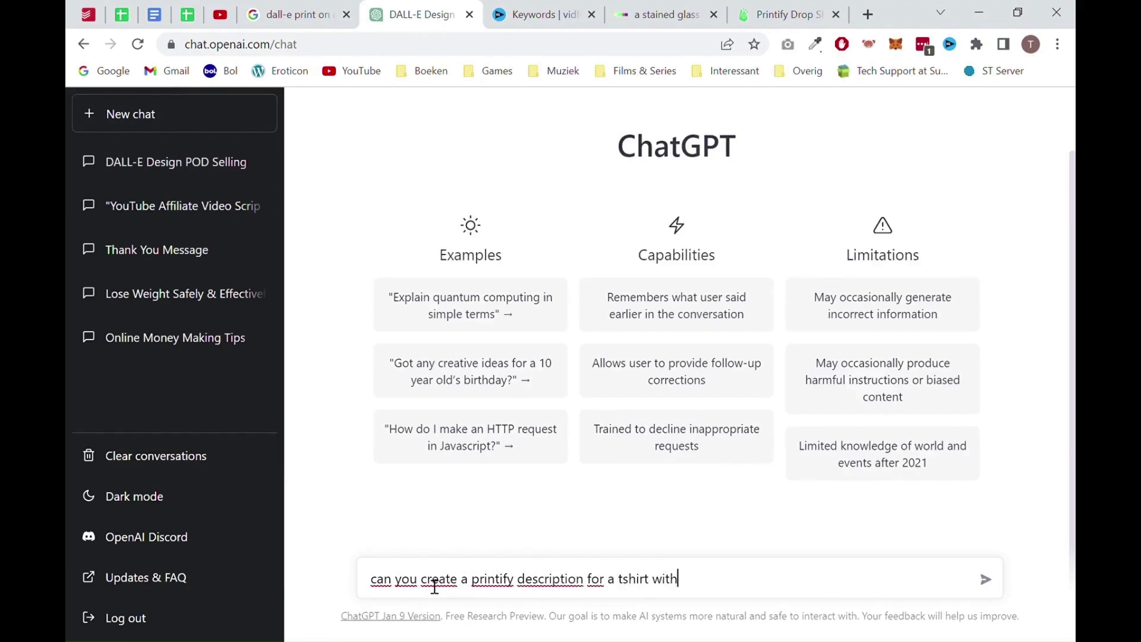
{"action": "type", "text": " a hamburg"}
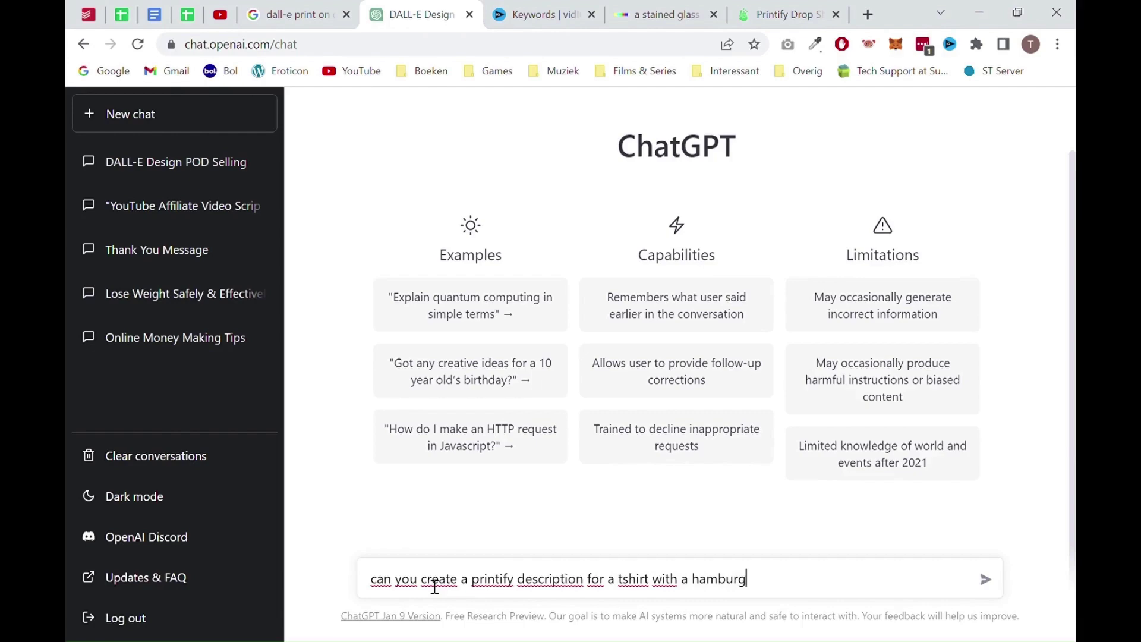
{"action": "type", "text": "er and fries on it?"}
{"action": "key", "text": "Return"}
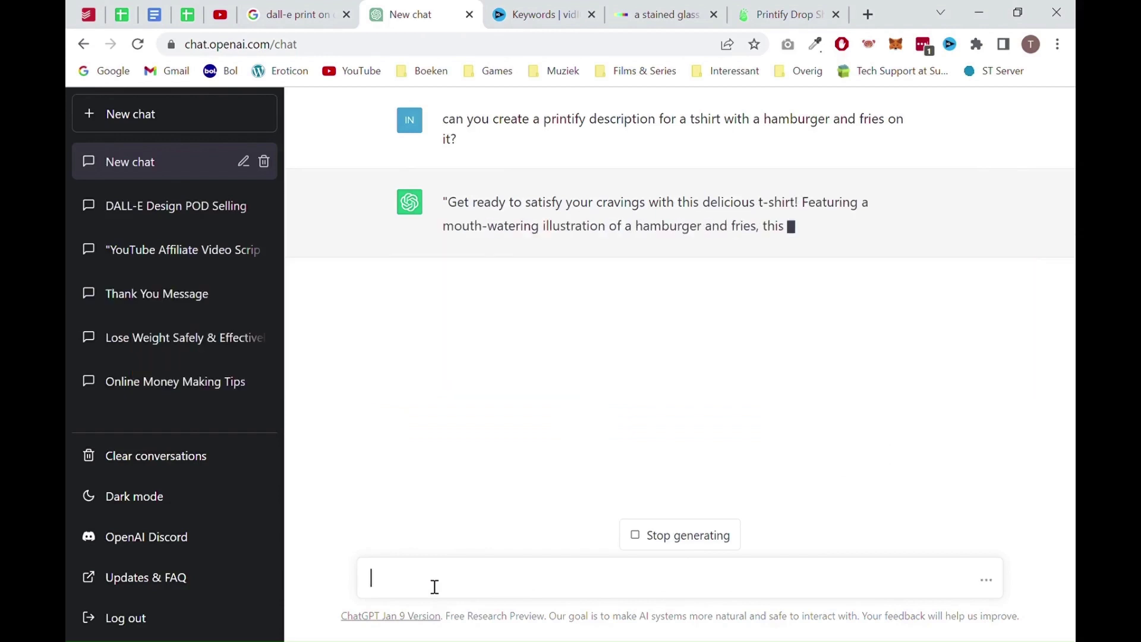
{"action": "left_click_drag", "start_coordinate": [447, 202], "coordinate": [761, 324]}
{"action": "key", "text": "ctrl+c"}
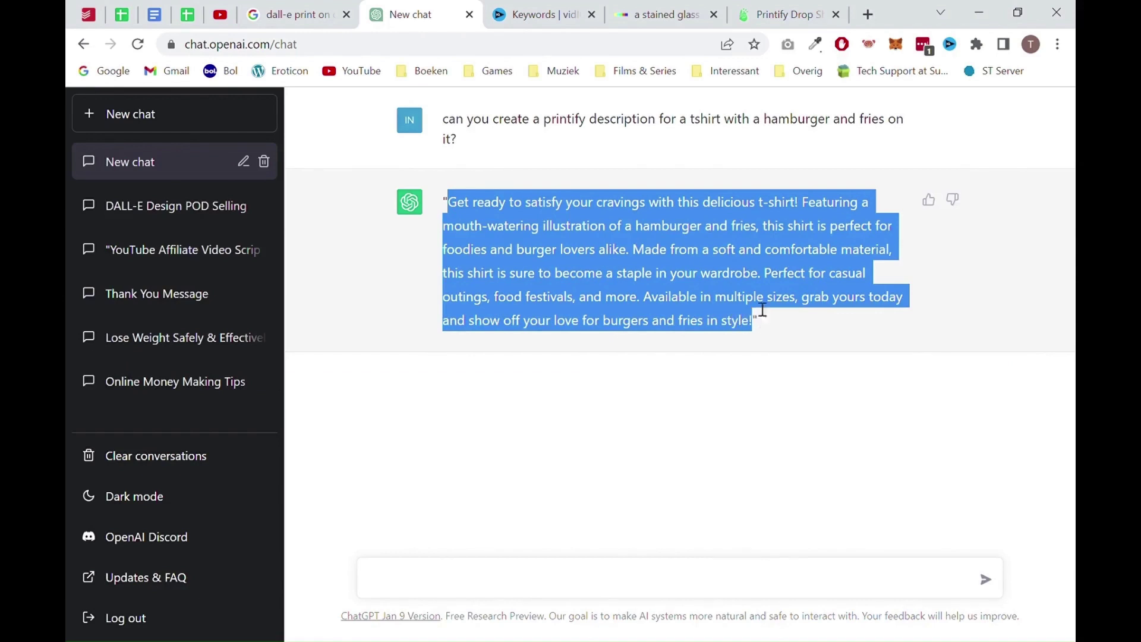
Paste ChatGPT's hamburger-and-fries text on a new line at the top of the Printify description
{"action": "left_click", "coordinate": [772, 15]}
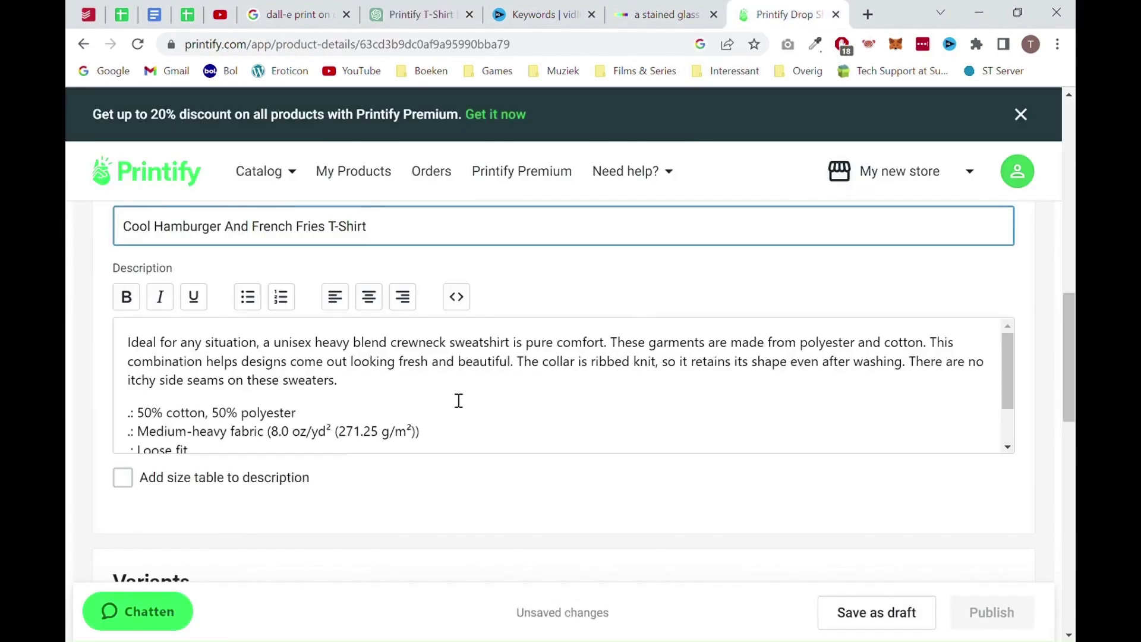
{"action": "left_click", "coordinate": [150, 347]}
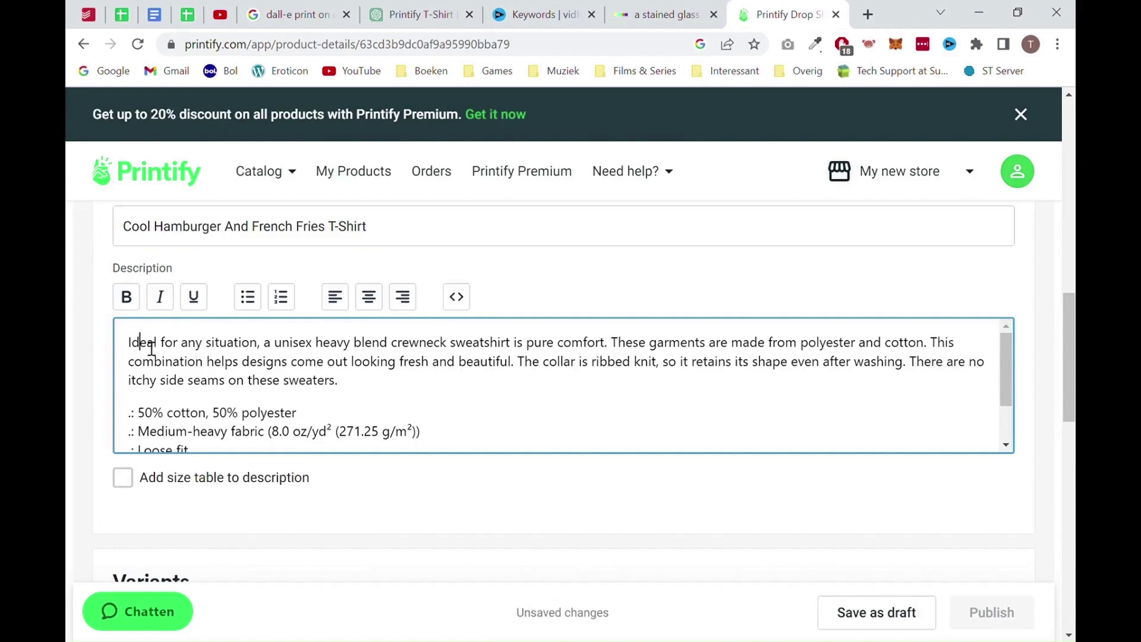
{"action": "key", "text": "Return"}
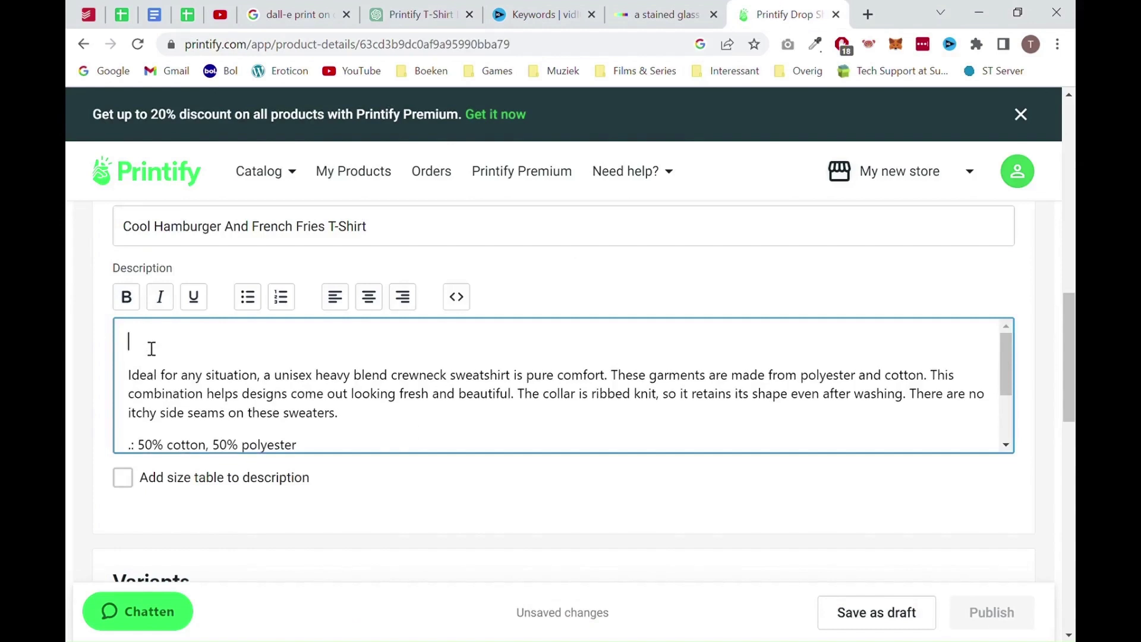
{"action": "key", "text": "ctrl+v"}
{"action": "key", "text": "ctrl+z"}
{"action": "key", "text": "ctrl+v"}
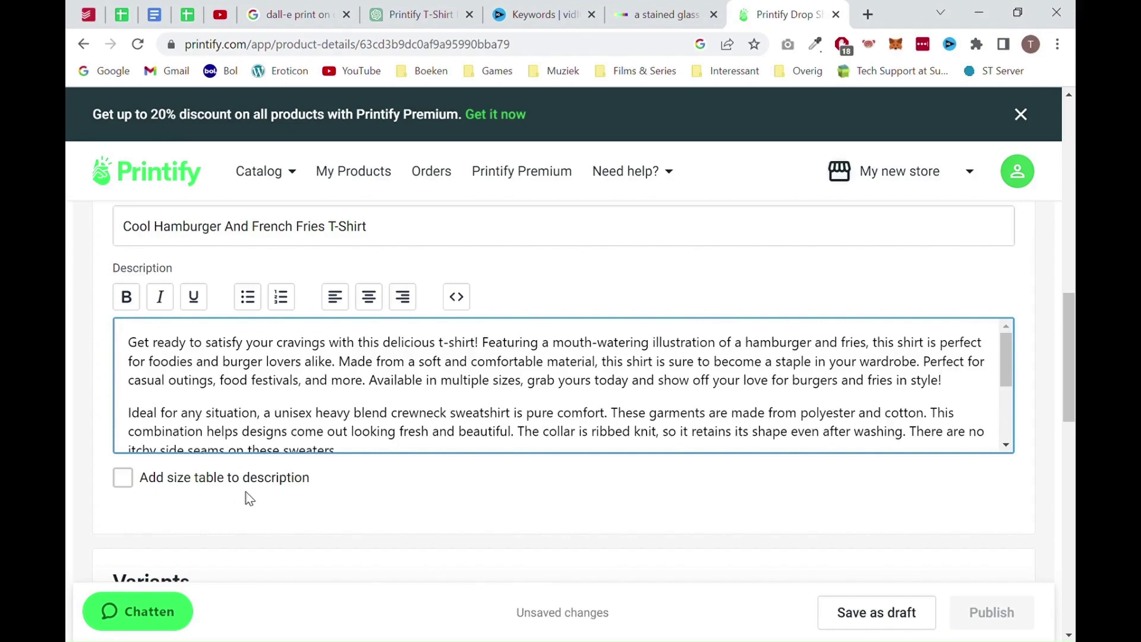
Ask ChatGPT 'can you write a name for this tshirt?' and select the reply 'Burger and Fries Frenzy Tee'
{"action": "left_click", "coordinate": [398, 9]}
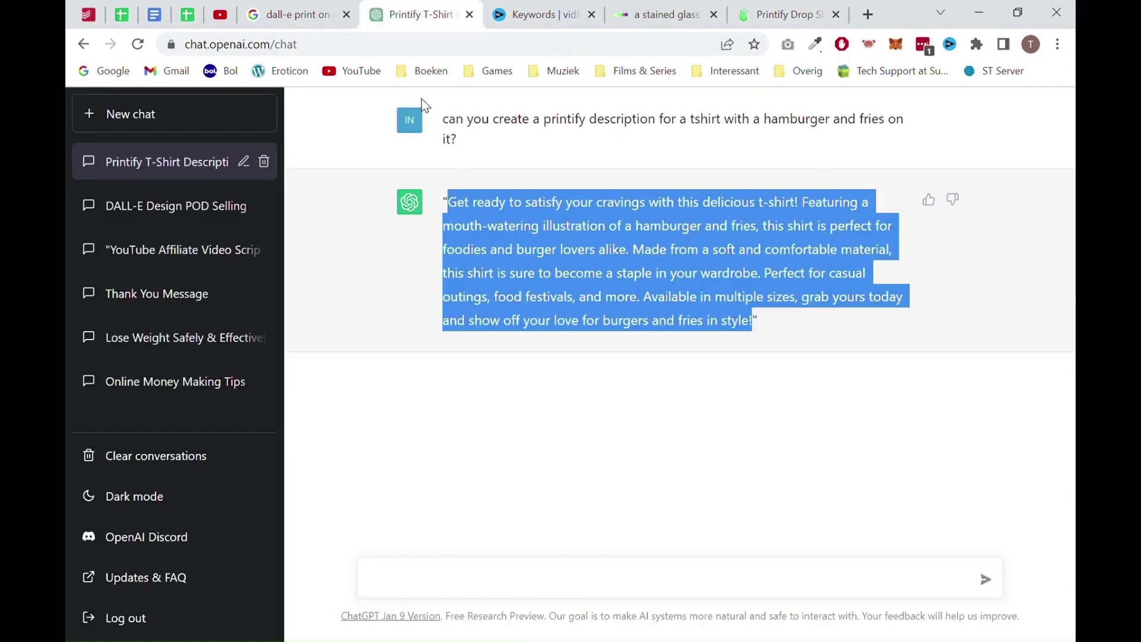
{"action": "left_click", "coordinate": [448, 582]}
{"action": "type", "text": "can you wr"}
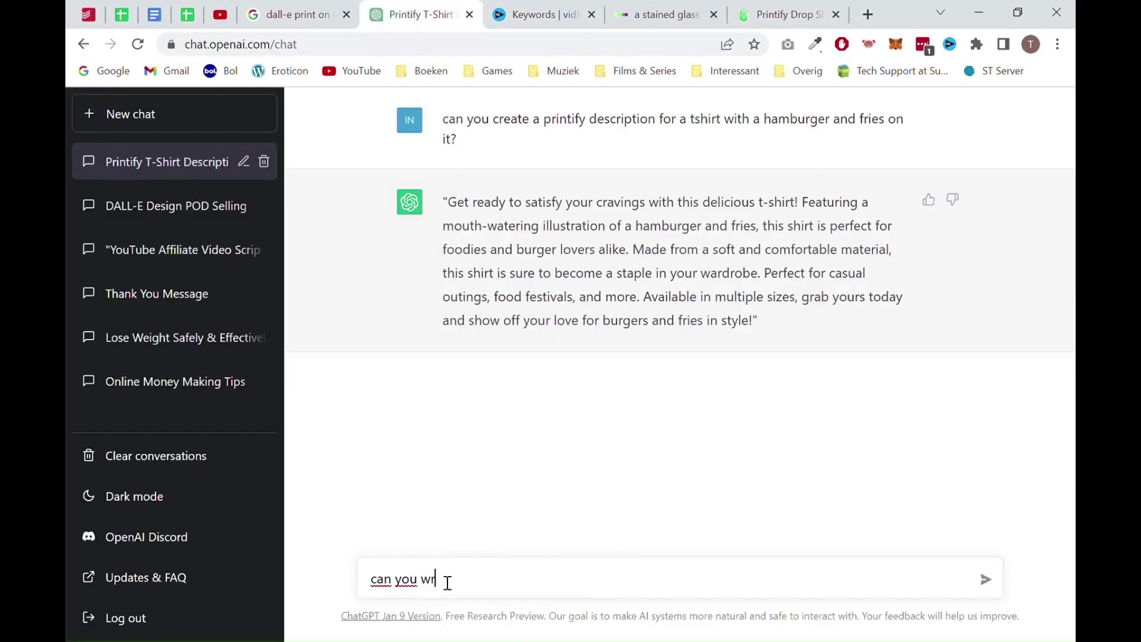
{"action": "type", "text": "ite a name fo"}
{"action": "key", "text": "BackSpace"}
{"action": "key", "text": "BackSpace"}
{"action": "key", "text": "BackSpace"}
{"action": "type", "text": "e for this tshirt?"}
{"action": "key", "text": "Return"}
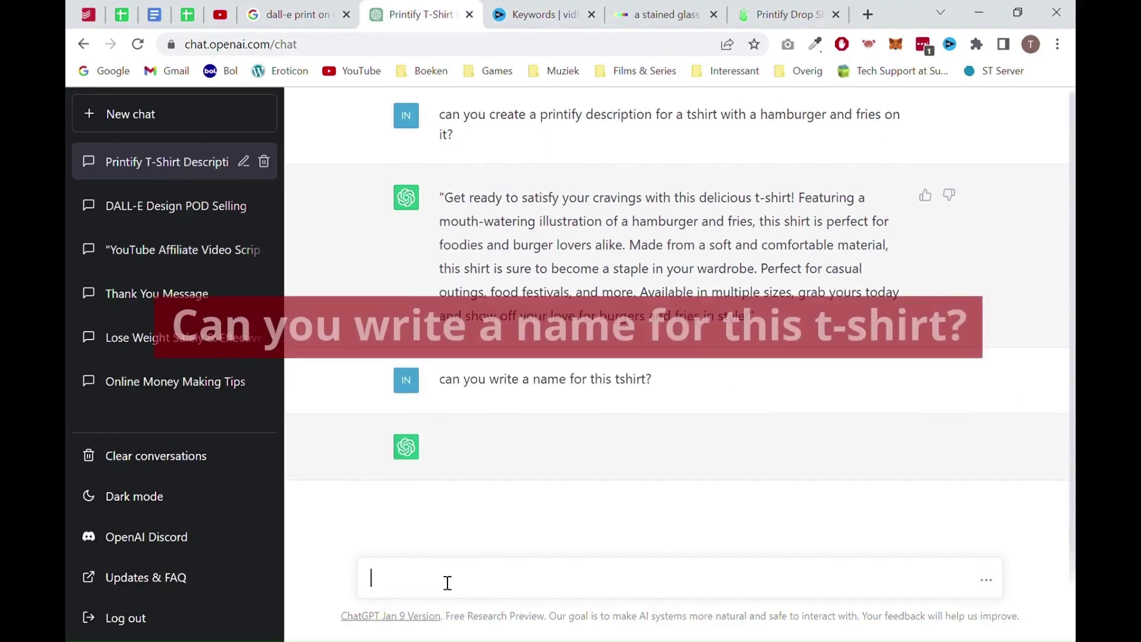
{"action": "double_click", "coordinate": [474, 453]}
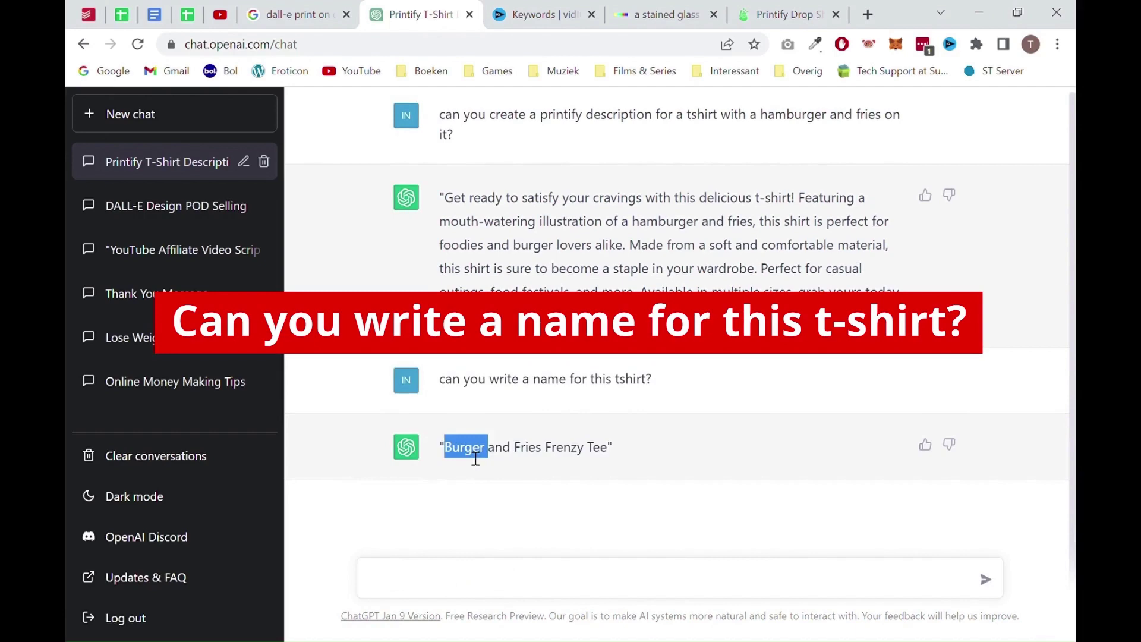
{"action": "left_click", "coordinate": [616, 456], "text": "shift"}
{"action": "key", "text": "ctrl+c"}
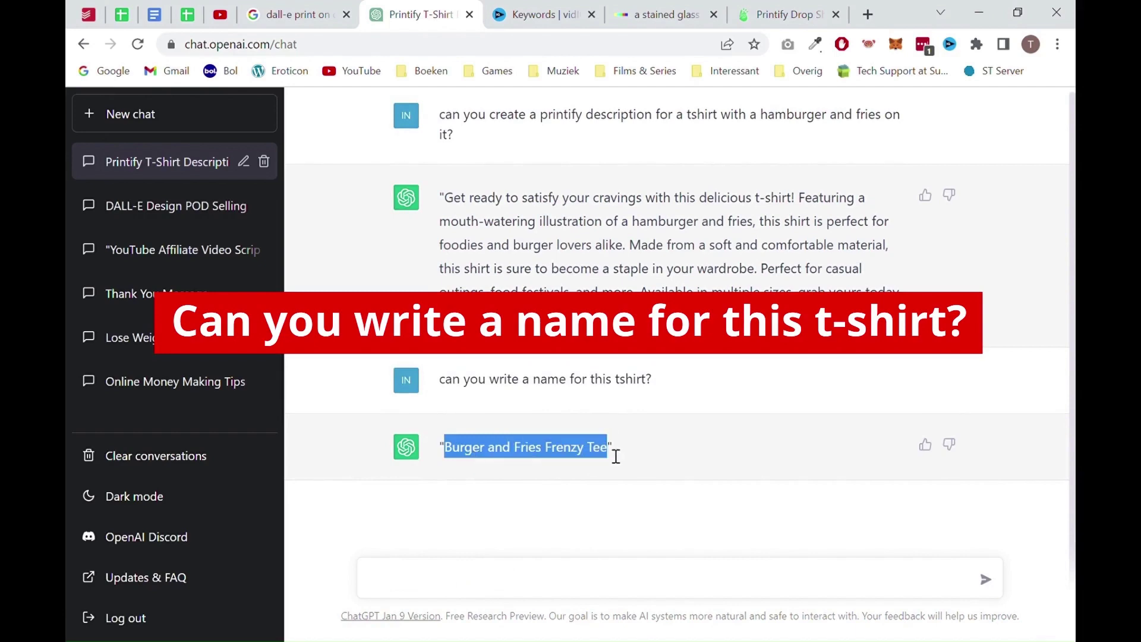
Back on the Printify product page, replace the title with 'Burger and Fries Frenzy Tee'
{"action": "left_click", "coordinate": [784, 14]}
{"action": "left_click", "coordinate": [406, 229]}
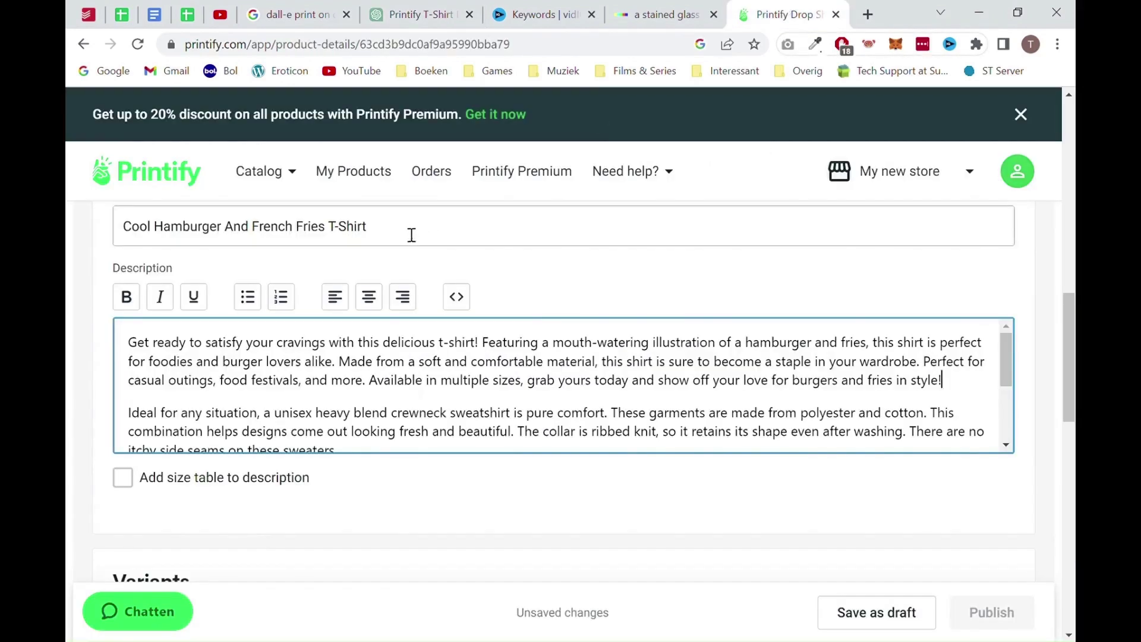
{"action": "key", "text": "ctrl+a"}
{"action": "key", "text": "ctrl+v"}
Apply a 30% profit margin to all 58 variants, making each retail at USD 26.97
{"action": "scroll", "coordinate": [461, 436], "scroll_direction": "down", "scroll_amount": 7}
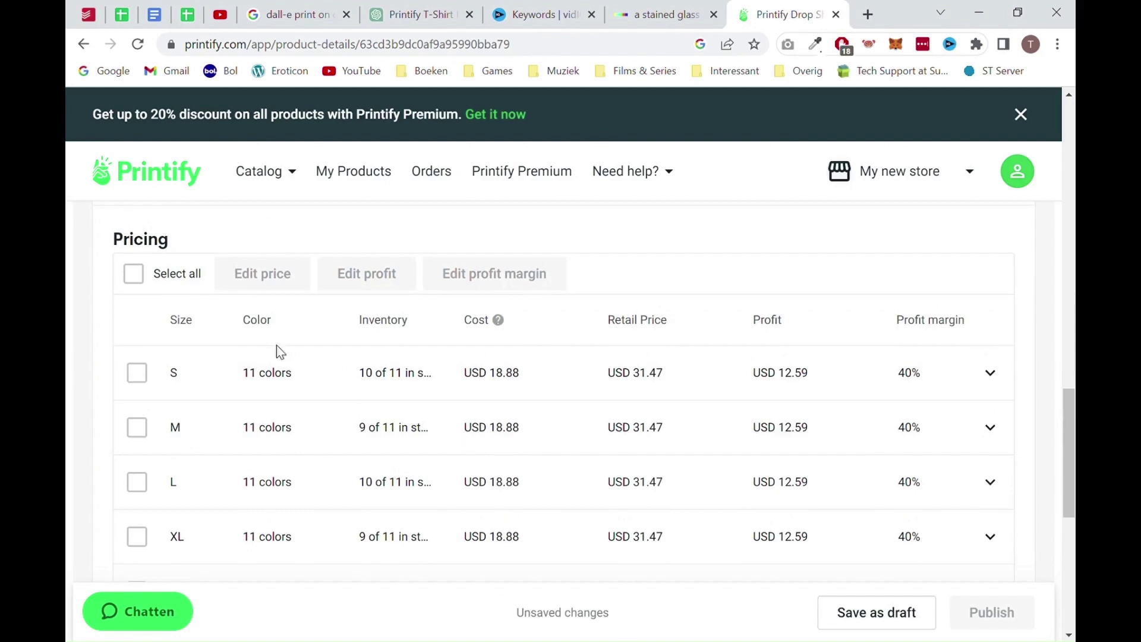
{"action": "left_click", "coordinate": [134, 276]}
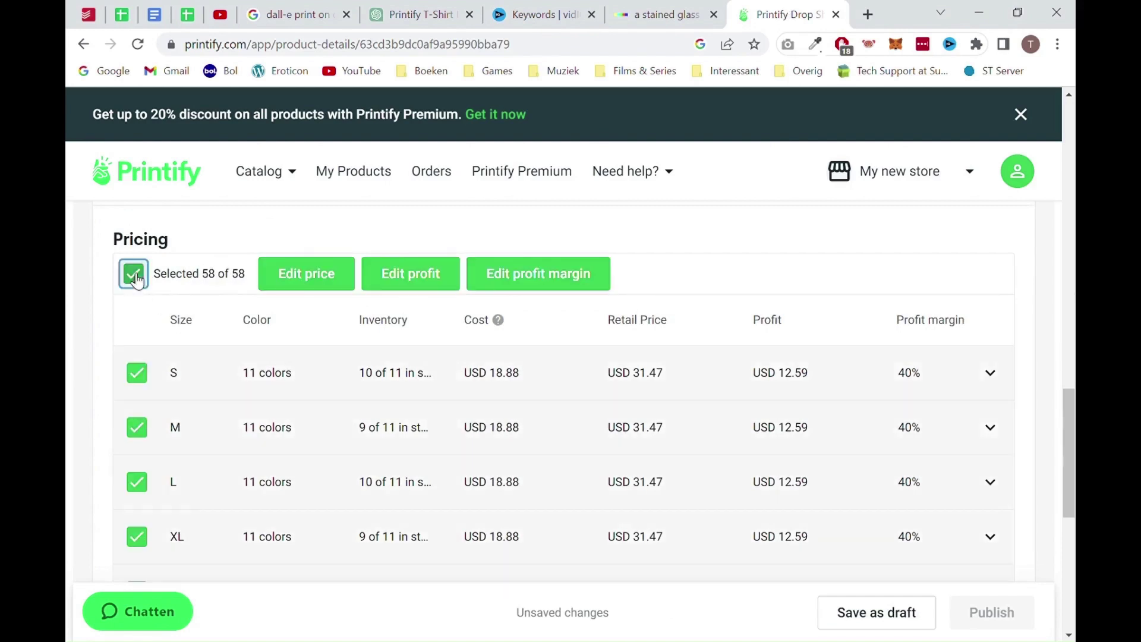
{"action": "left_click", "coordinate": [398, 275]}
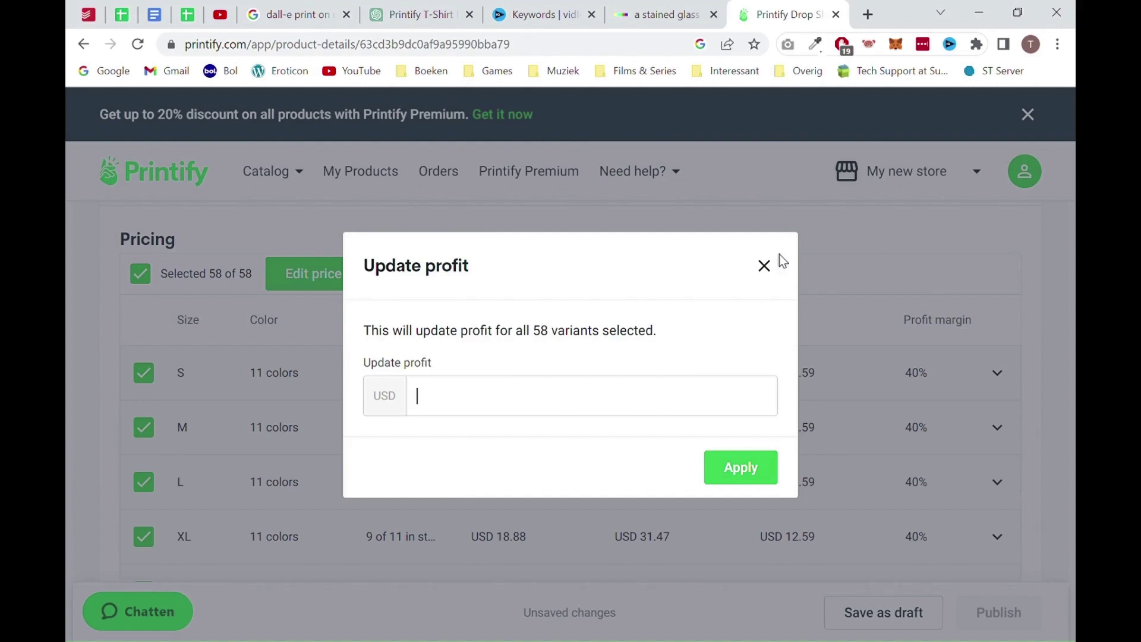
{"action": "left_click", "coordinate": [765, 266]}
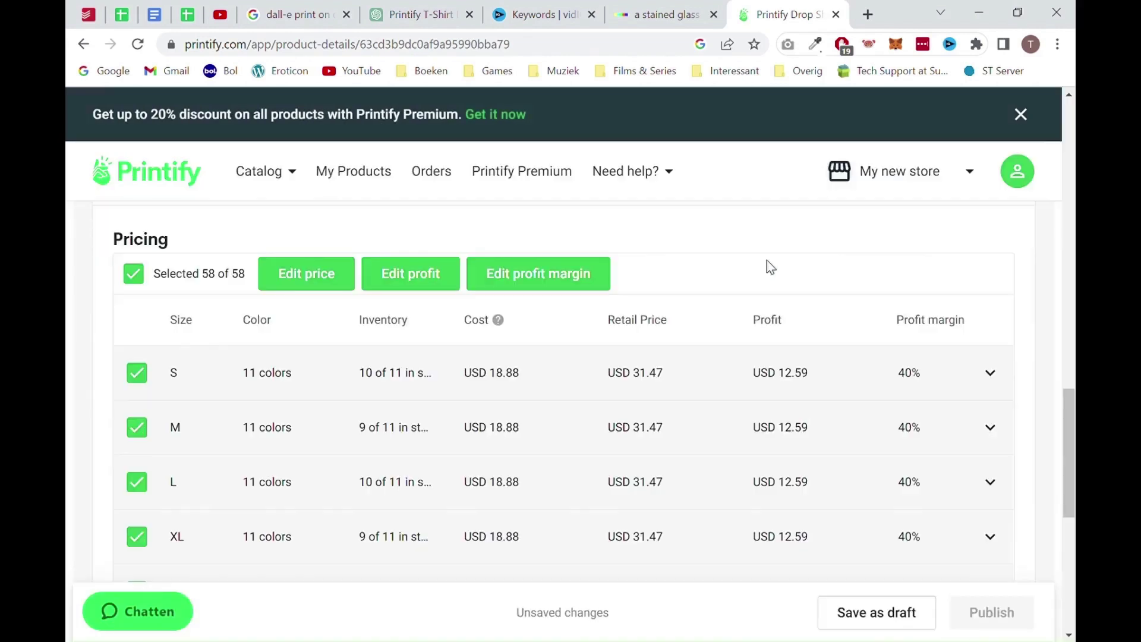
{"action": "left_click", "coordinate": [585, 272]}
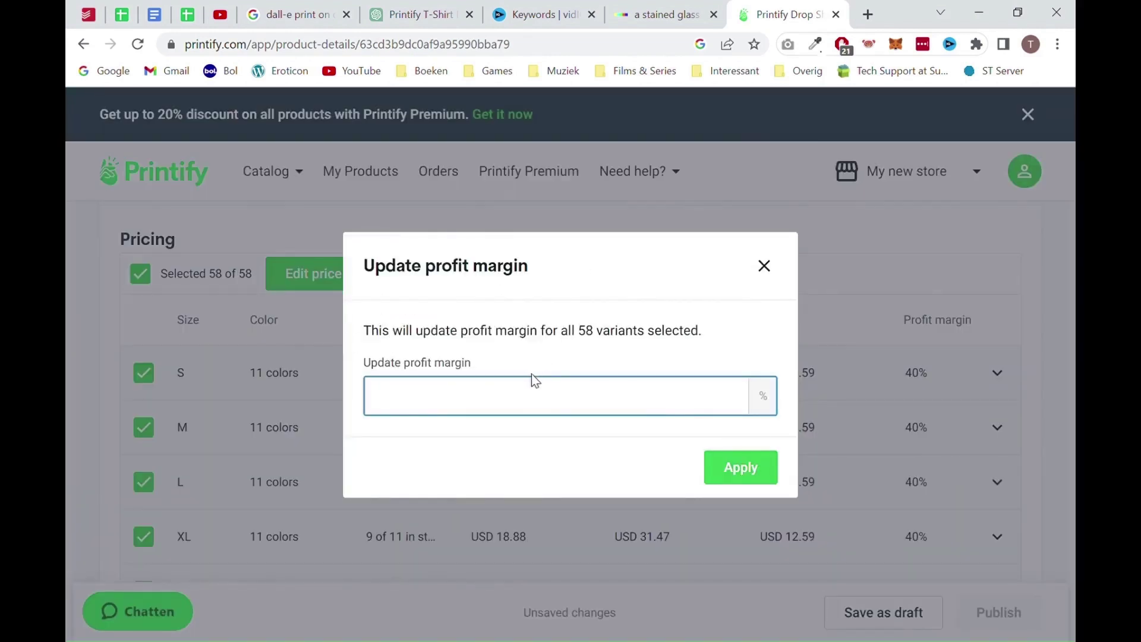
{"action": "type", "text": "30"}
{"action": "left_click", "coordinate": [737, 469]}
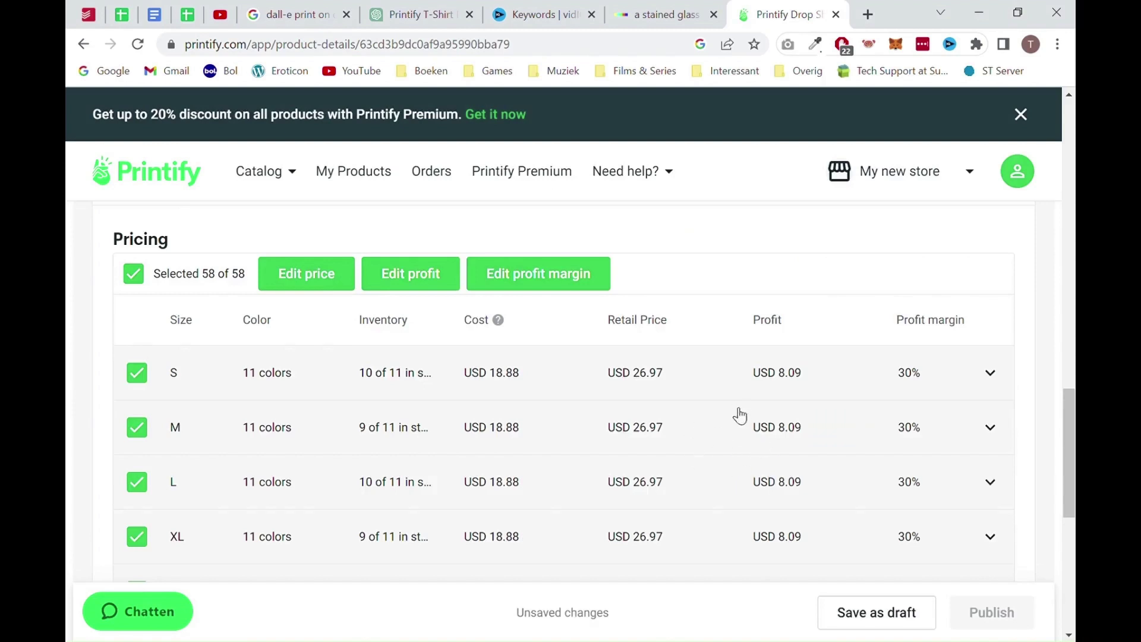
{"action": "scroll", "coordinate": [522, 328], "scroll_direction": "down", "scroll_amount": 8}
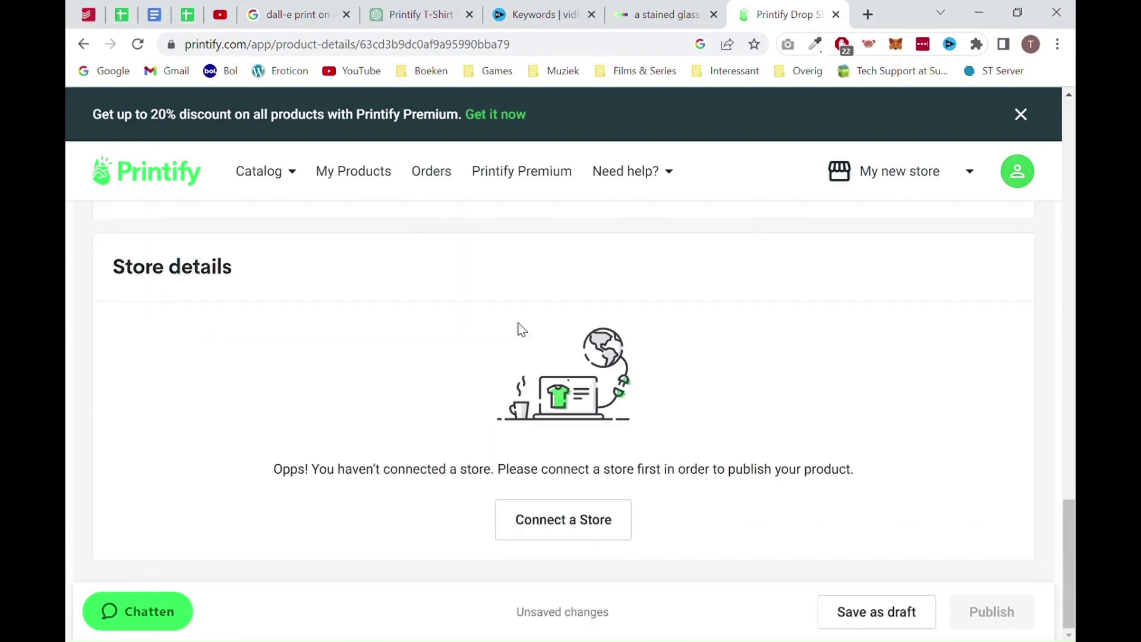
Go to Connect a Store and begin connecting My new store to a sales channel
{"action": "left_click", "coordinate": [556, 521]}
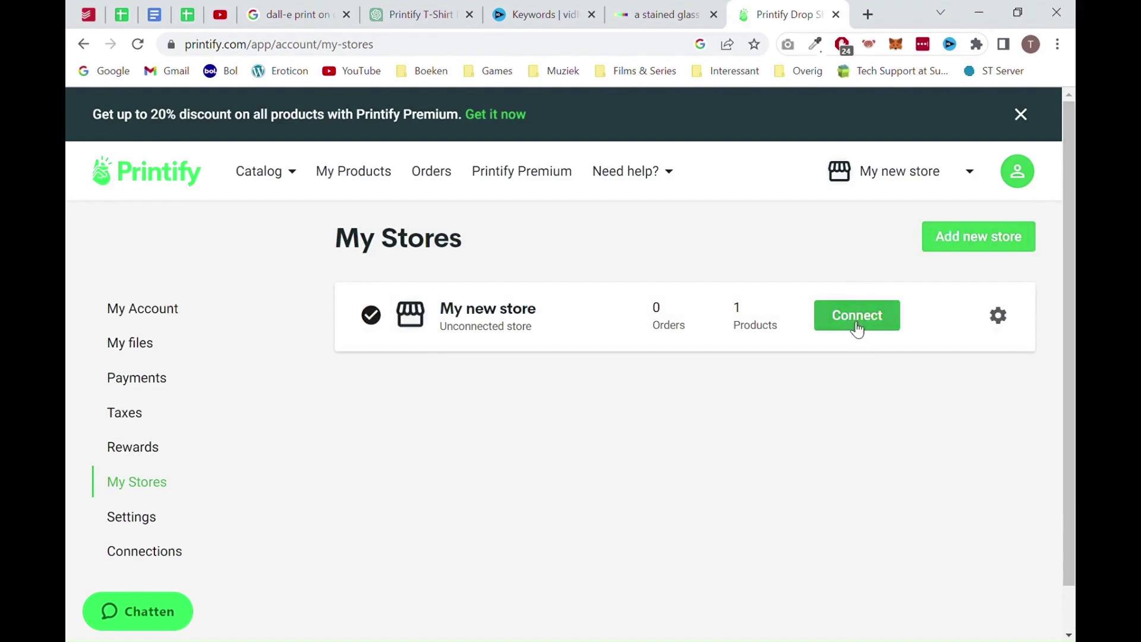
{"action": "left_click", "coordinate": [857, 321]}
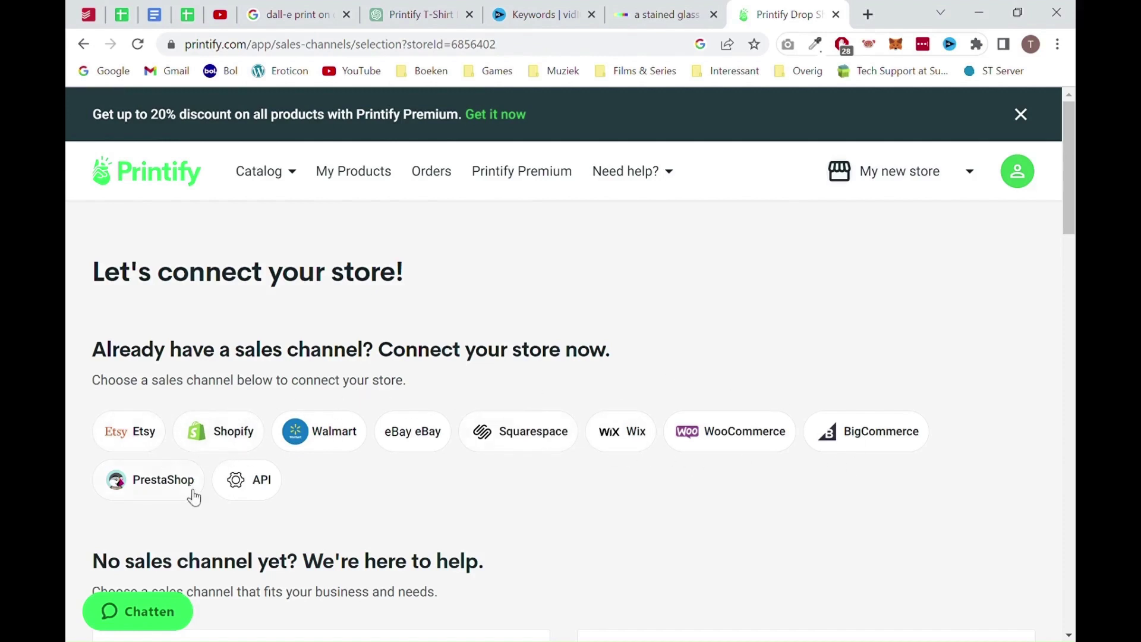
Compare the listed sales channels, then choose Connect to Etsy on the Etsy card
{"action": "scroll", "coordinate": [310, 475], "scroll_direction": "down", "scroll_amount": 1}
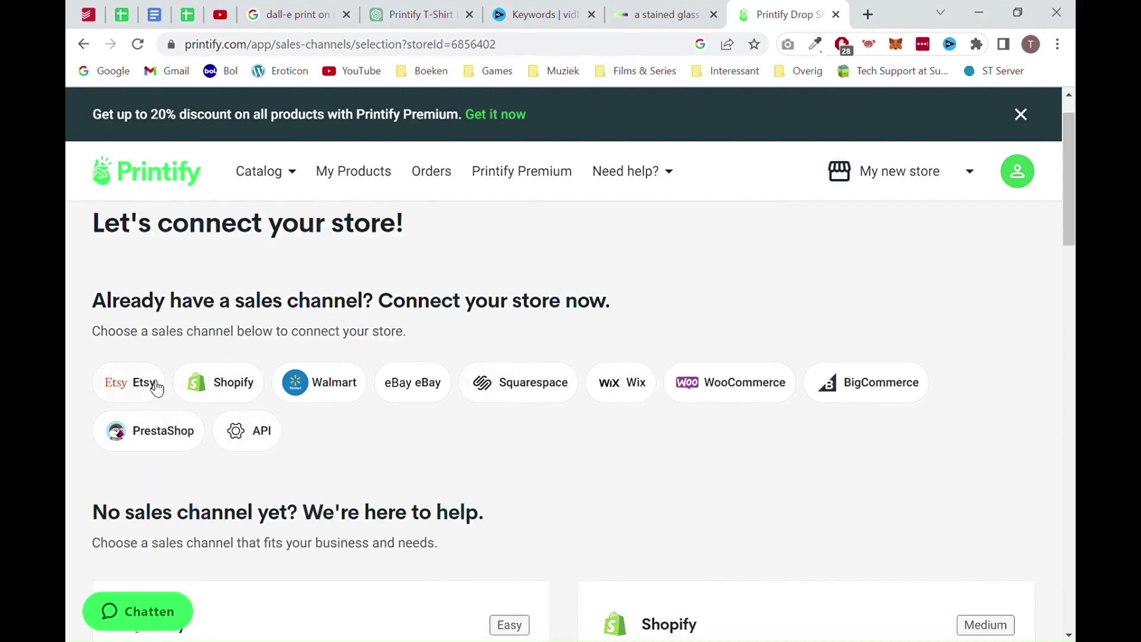
{"action": "scroll", "coordinate": [151, 386], "scroll_direction": "down", "scroll_amount": 2}
{"action": "scroll", "coordinate": [151, 387], "scroll_direction": "down", "scroll_amount": 3}
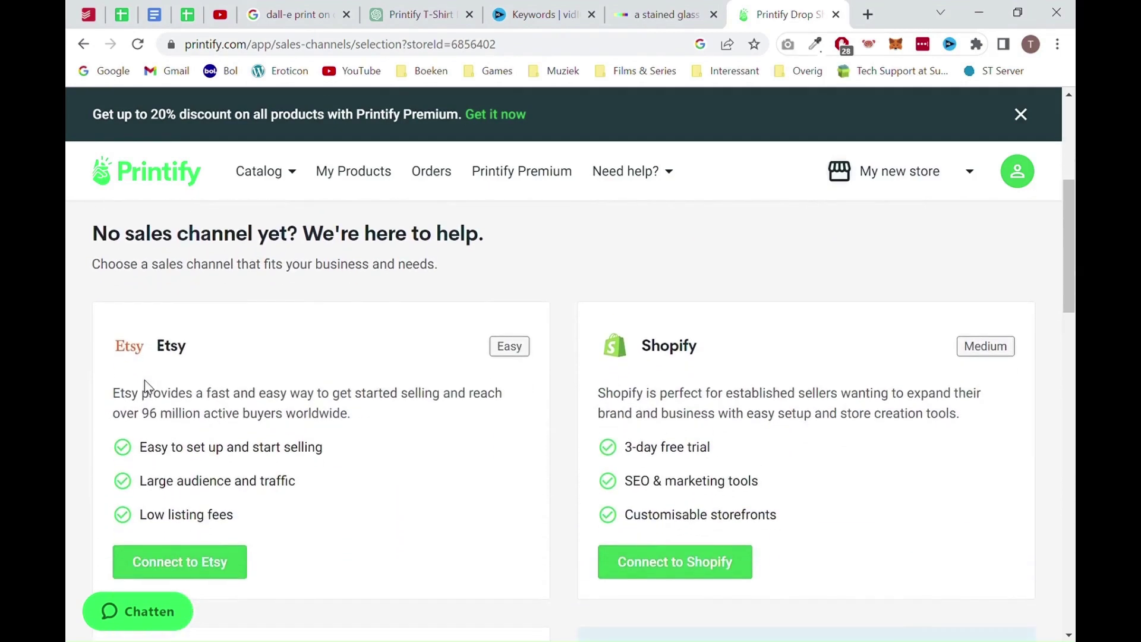
{"action": "scroll", "coordinate": [286, 398], "scroll_direction": "up", "scroll_amount": 5}
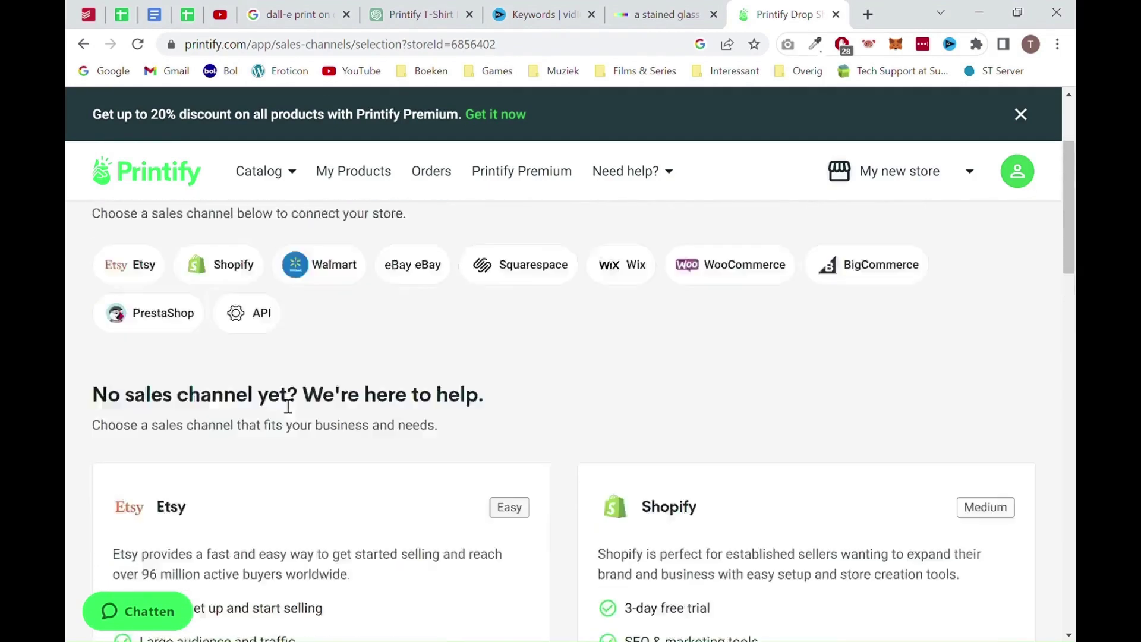
{"action": "scroll", "coordinate": [533, 352], "scroll_direction": "down", "scroll_amount": 15}
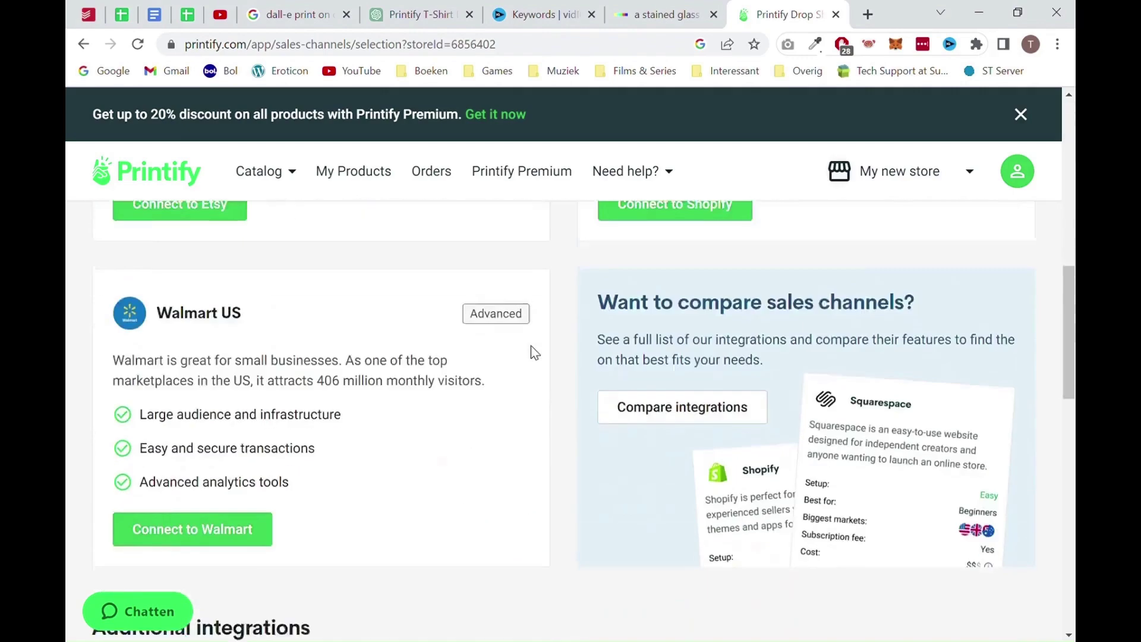
{"action": "scroll", "coordinate": [533, 352], "scroll_direction": "up", "scroll_amount": 7}
{"action": "scroll", "coordinate": [533, 352], "scroll_direction": "up", "scroll_amount": 7}
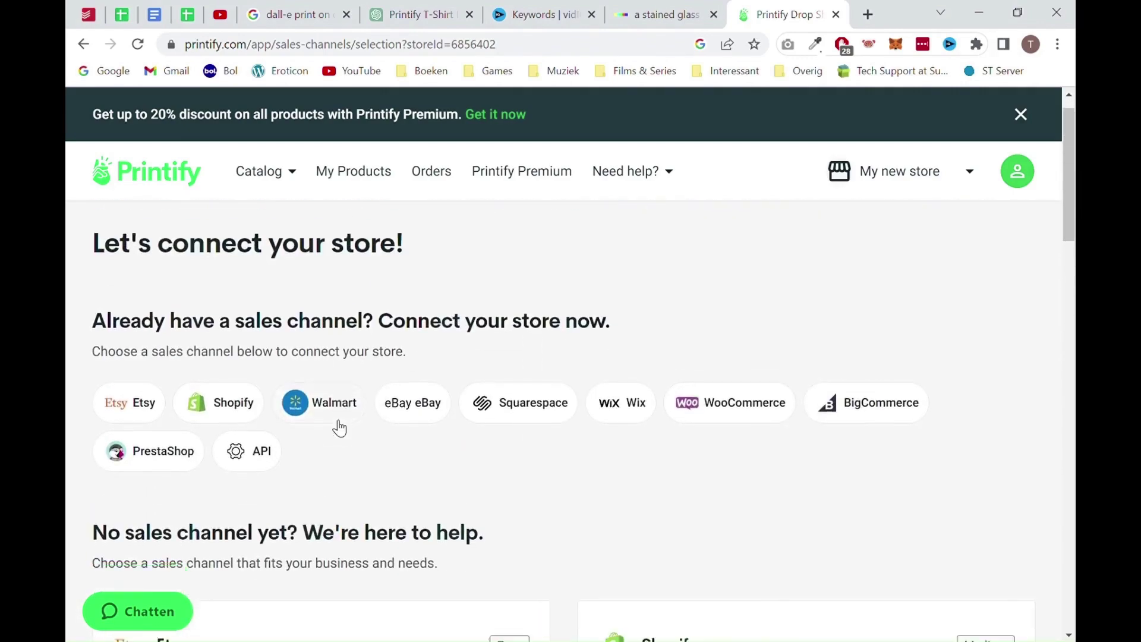
{"action": "scroll", "coordinate": [238, 451], "scroll_direction": "down", "scroll_amount": 5}
{"action": "scroll", "coordinate": [256, 432], "scroll_direction": "down", "scroll_amount": 1}
{"action": "left_click", "coordinate": [173, 455]}
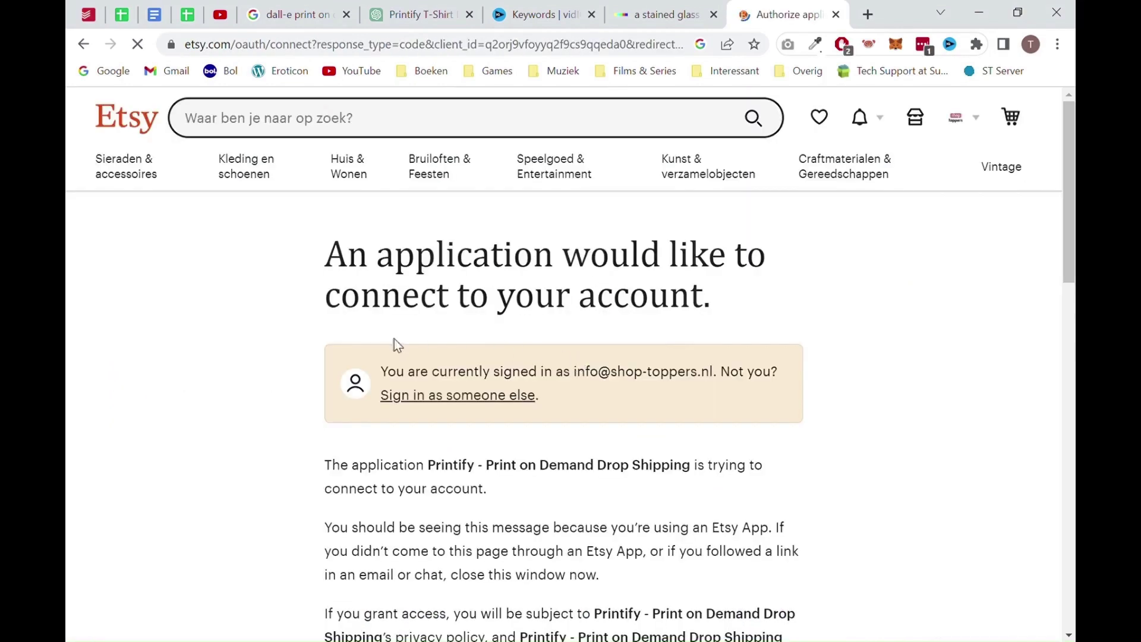
Review Etsy's authorization page and grant Printify access to the shop account
{"action": "scroll", "coordinate": [279, 333], "scroll_direction": "down", "scroll_amount": 3}
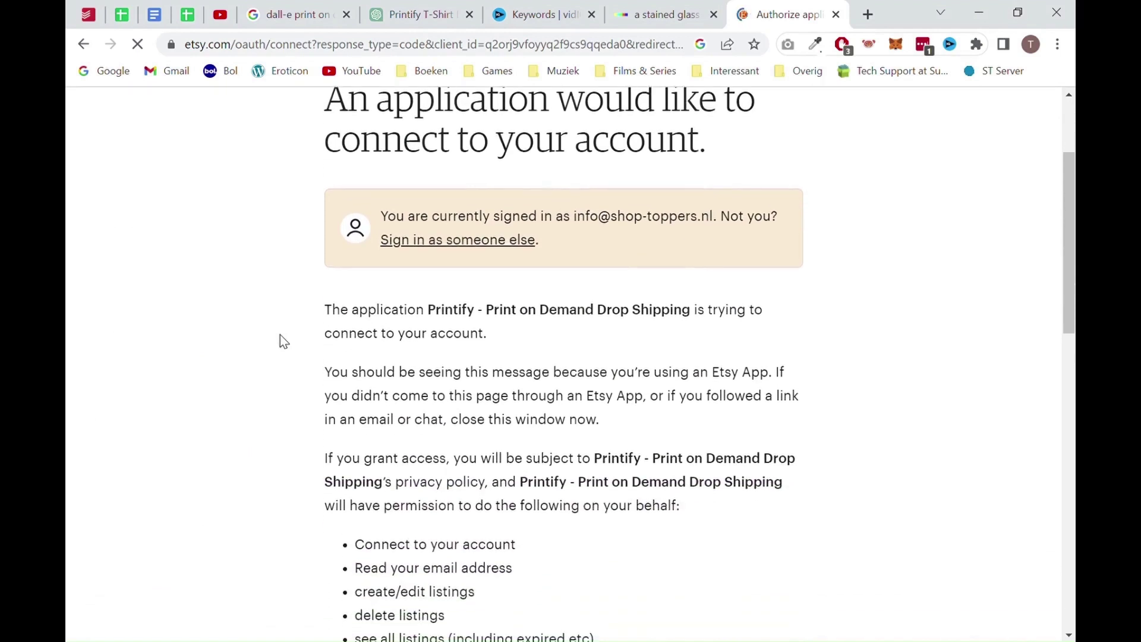
{"action": "scroll", "coordinate": [301, 263], "scroll_direction": "down", "scroll_amount": 10}
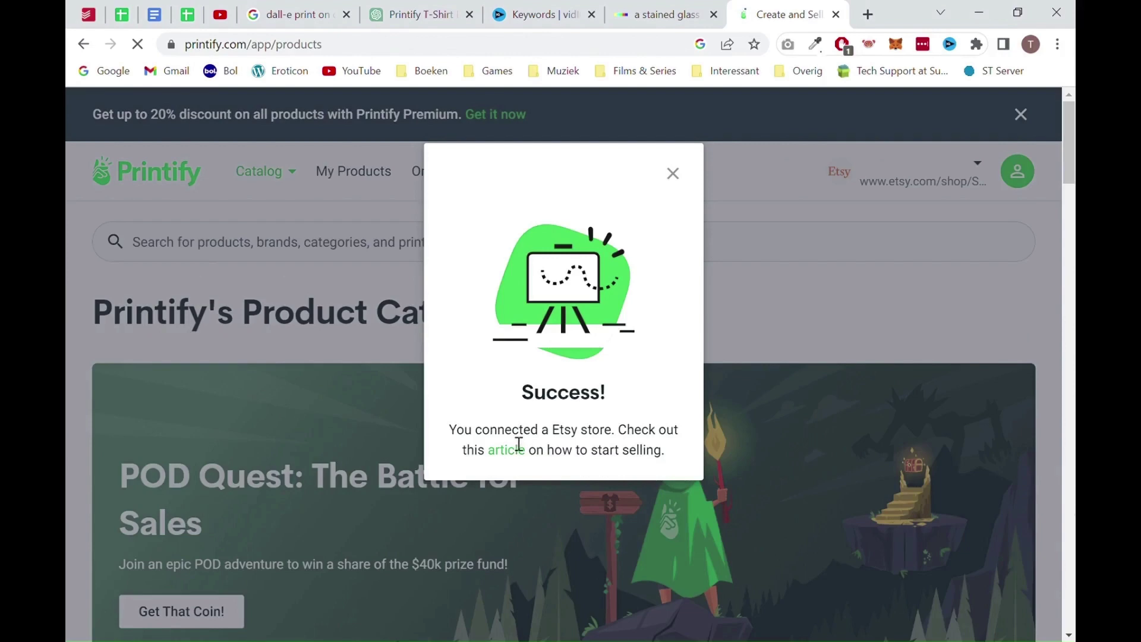
Dismiss the success message and publish the Burger and Fries Frenzy Tee from My Products
{"action": "left_click", "coordinate": [672, 173]}
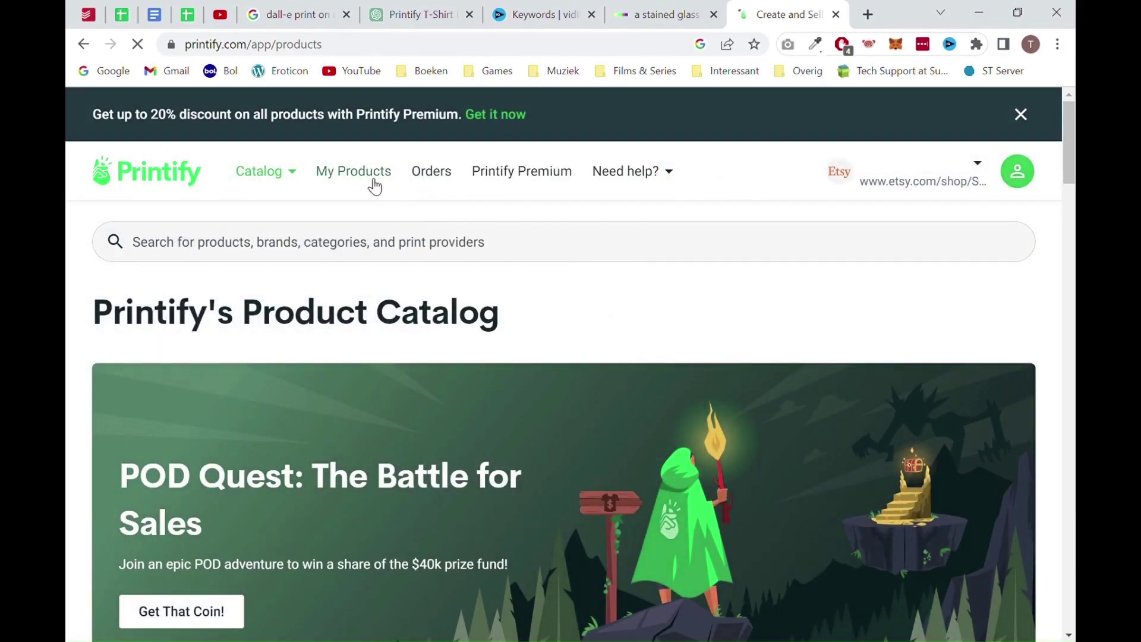
{"action": "left_click", "coordinate": [373, 181]}
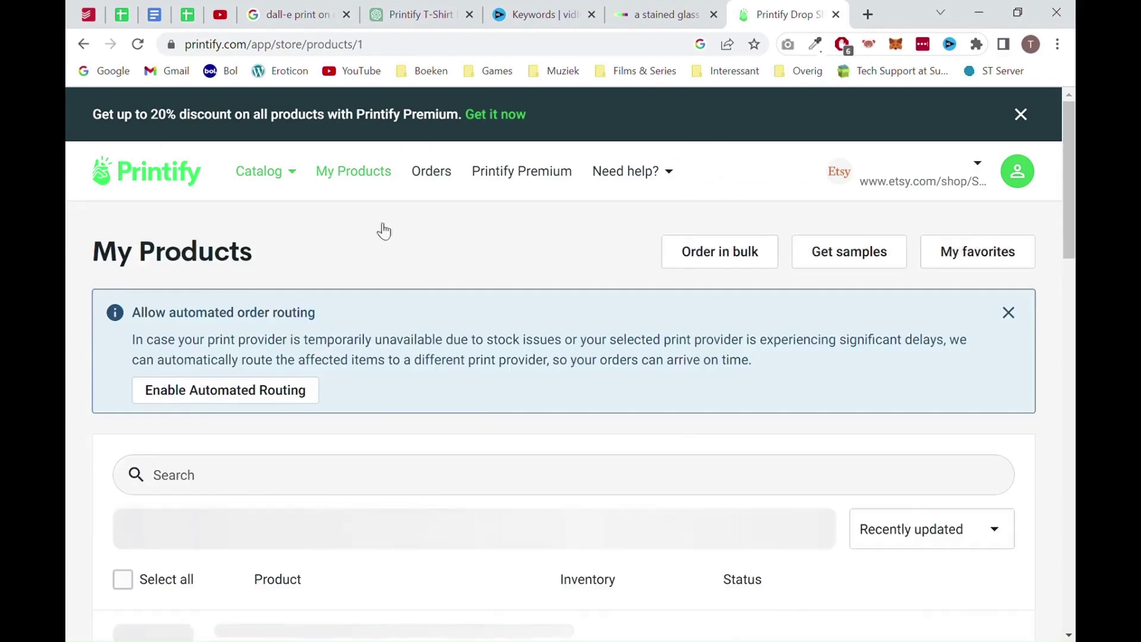
{"action": "scroll", "coordinate": [397, 366], "scroll_direction": "down", "scroll_amount": 2}
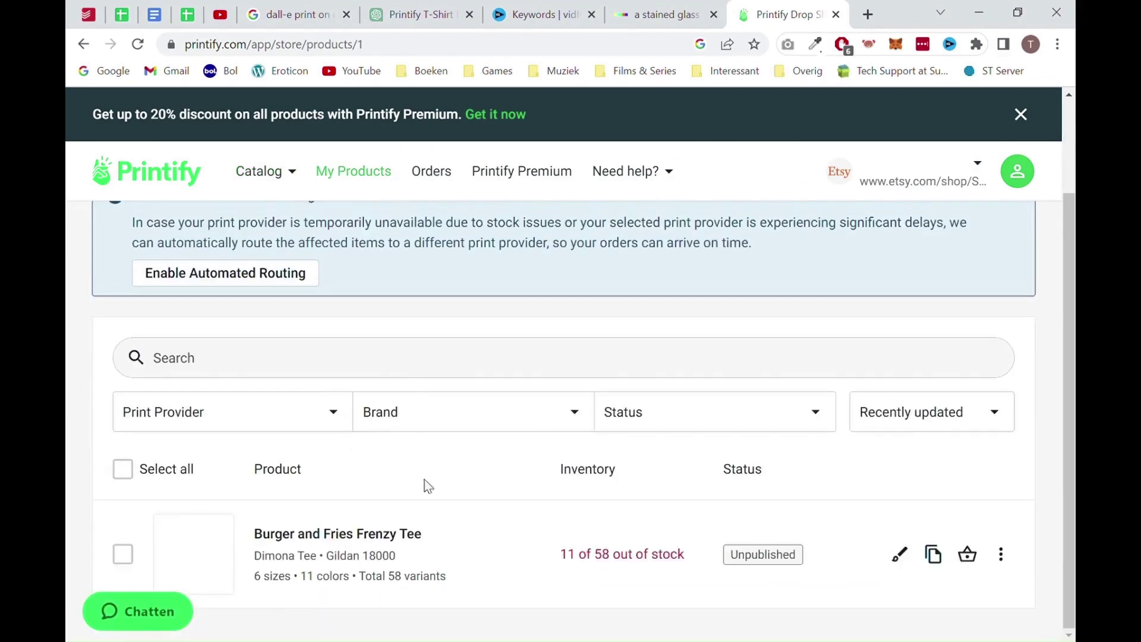
{"action": "left_click", "coordinate": [1001, 558]}
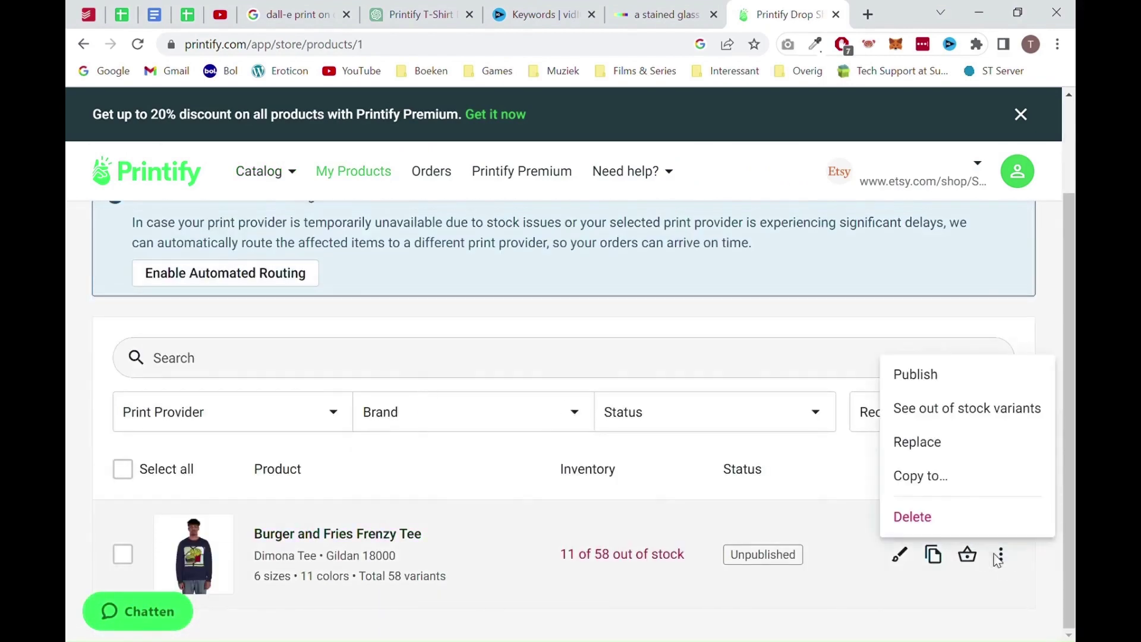
{"action": "left_click", "coordinate": [956, 386]}
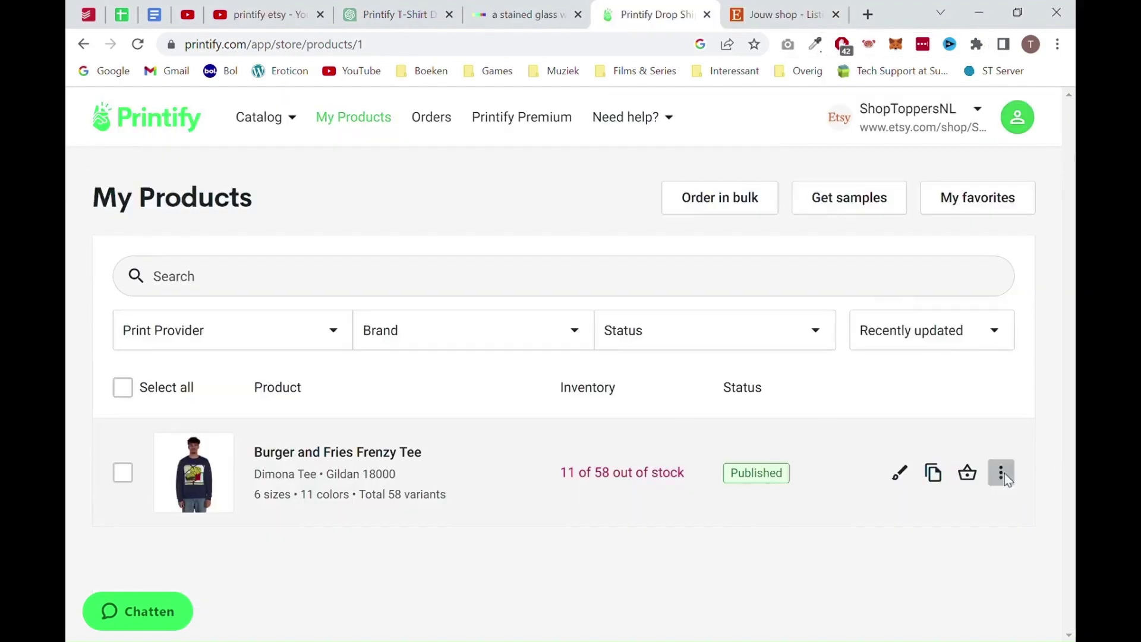
Open the tee's Etsy listing and confirm the burger artwork and €32,63 starting price
{"action": "left_click", "coordinate": [1000, 472]}
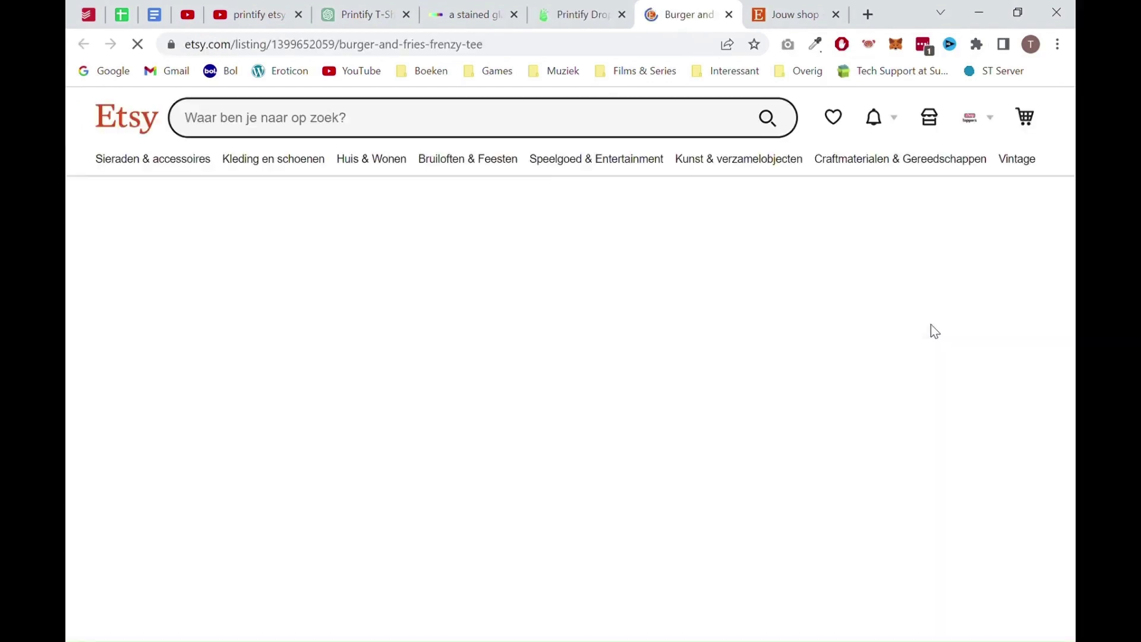
{"action": "scroll", "coordinate": [722, 356], "scroll_direction": "down", "scroll_amount": 3}
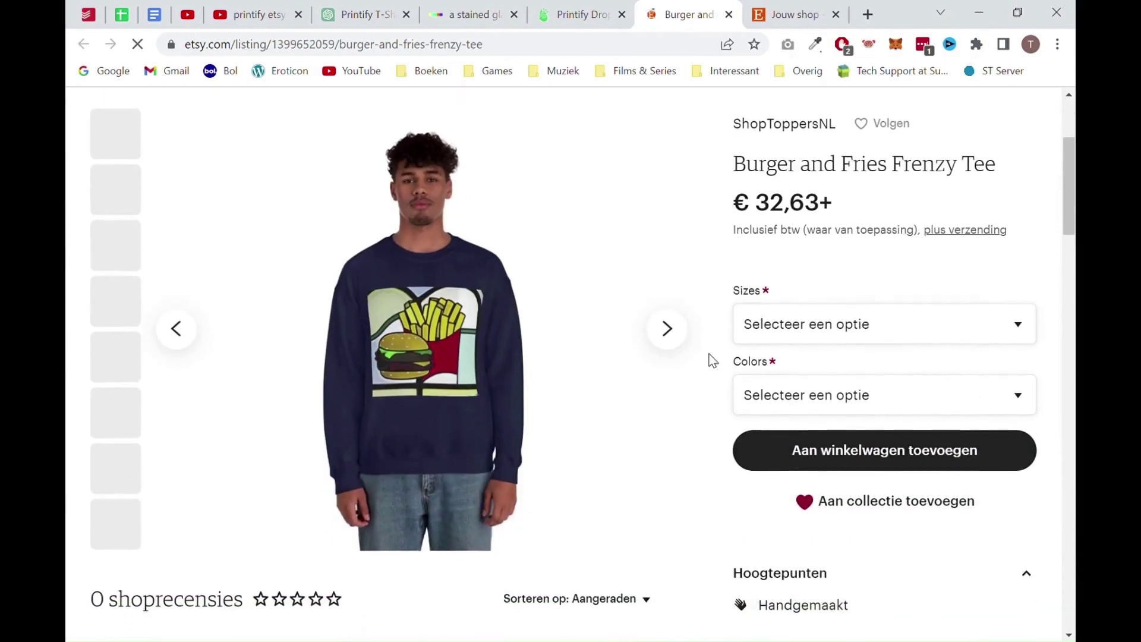
{"action": "scroll", "coordinate": [713, 361], "scroll_direction": "down", "scroll_amount": 1}
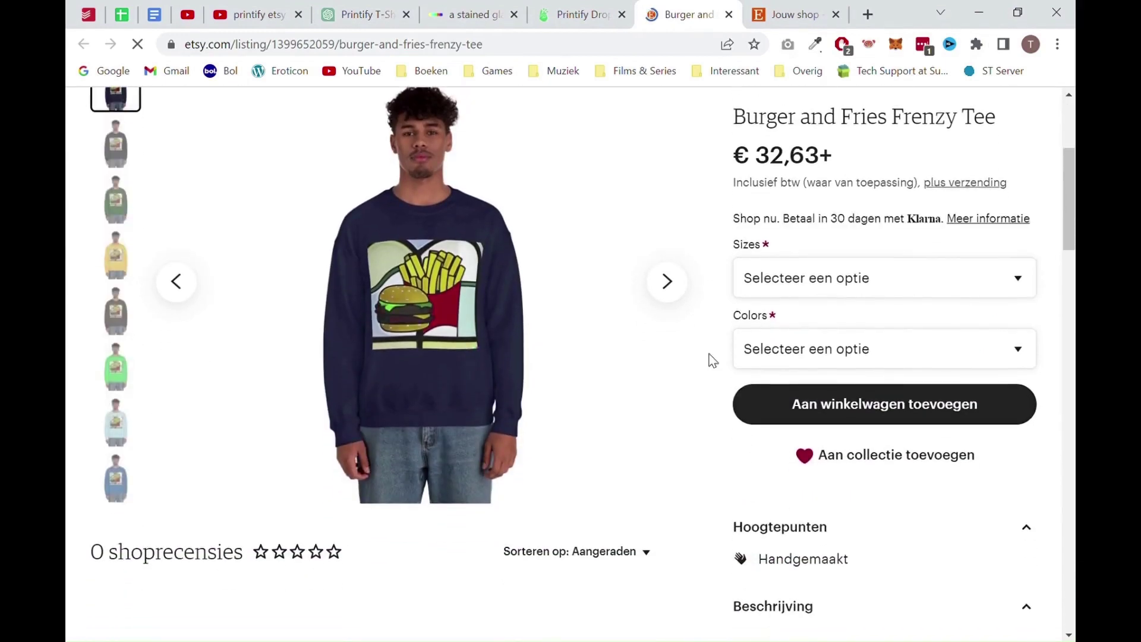
{"action": "scroll", "coordinate": [712, 361], "scroll_direction": "down", "scroll_amount": 2}
{"action": "scroll", "coordinate": [713, 360], "scroll_direction": "up", "scroll_amount": 3}
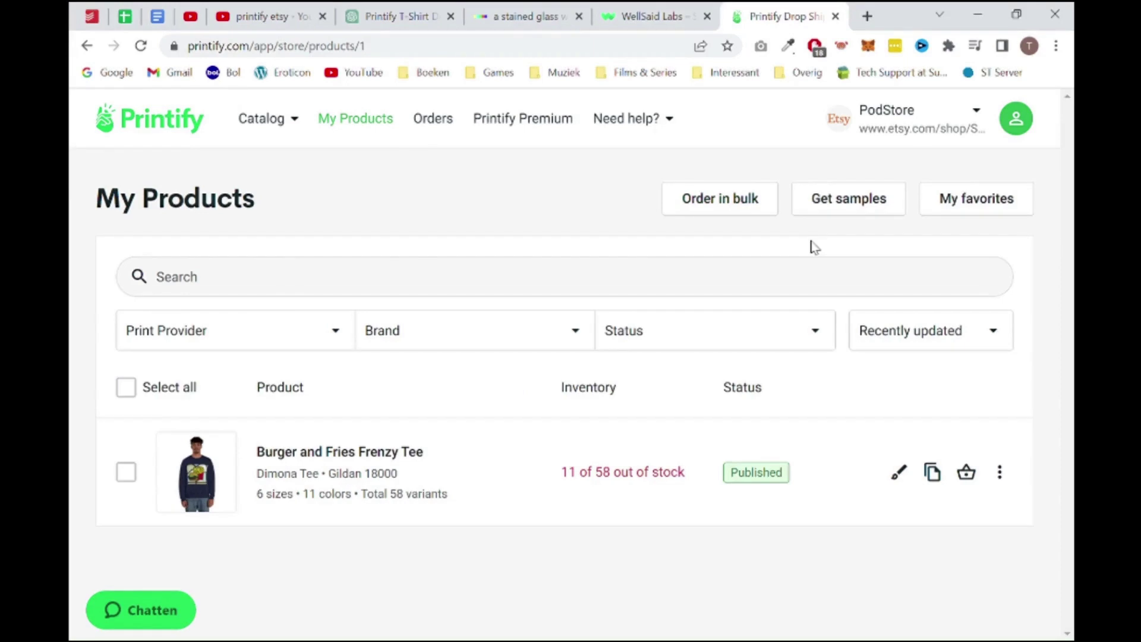
Via Manage My Stores, add a new store besides PodStore and view the sales channels
{"action": "left_click", "coordinate": [894, 132]}
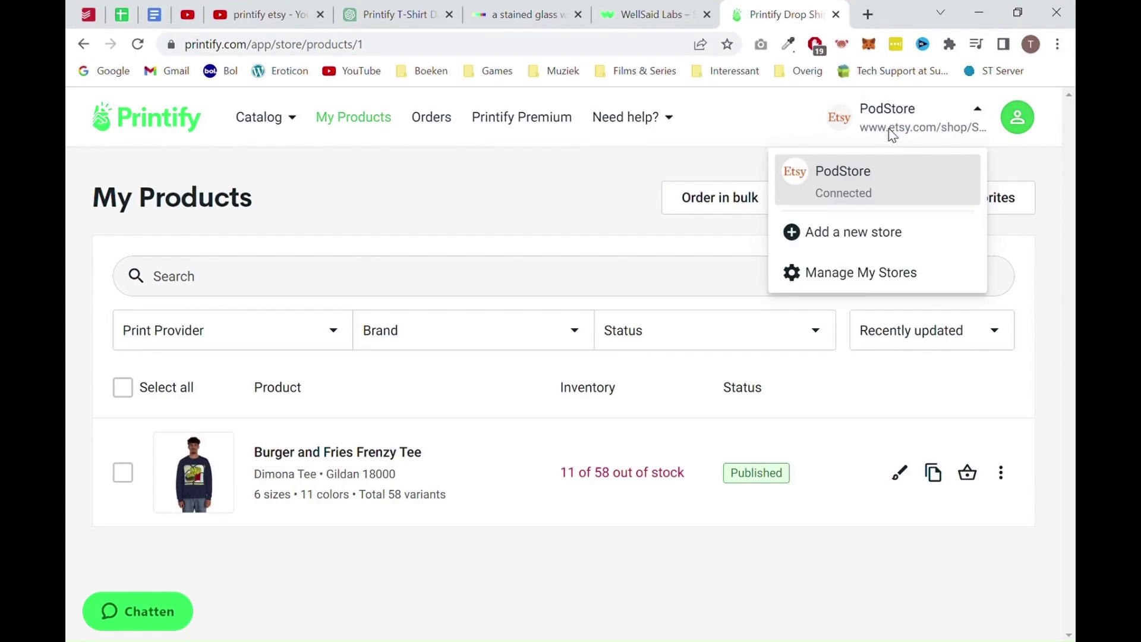
{"action": "left_click", "coordinate": [857, 277]}
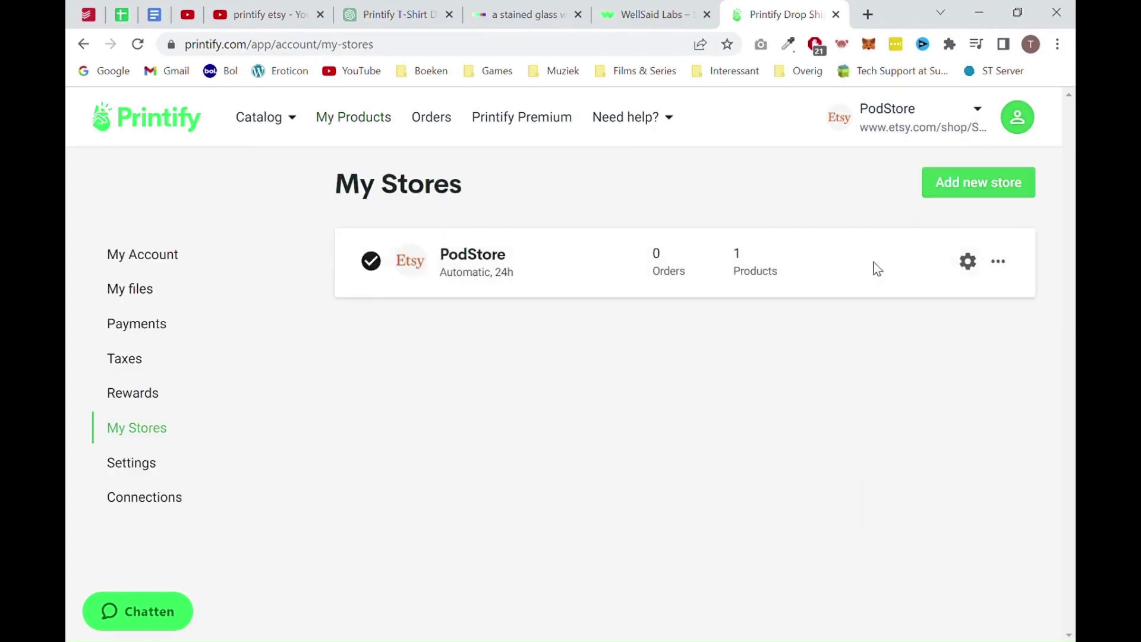
{"action": "left_click", "coordinate": [960, 186]}
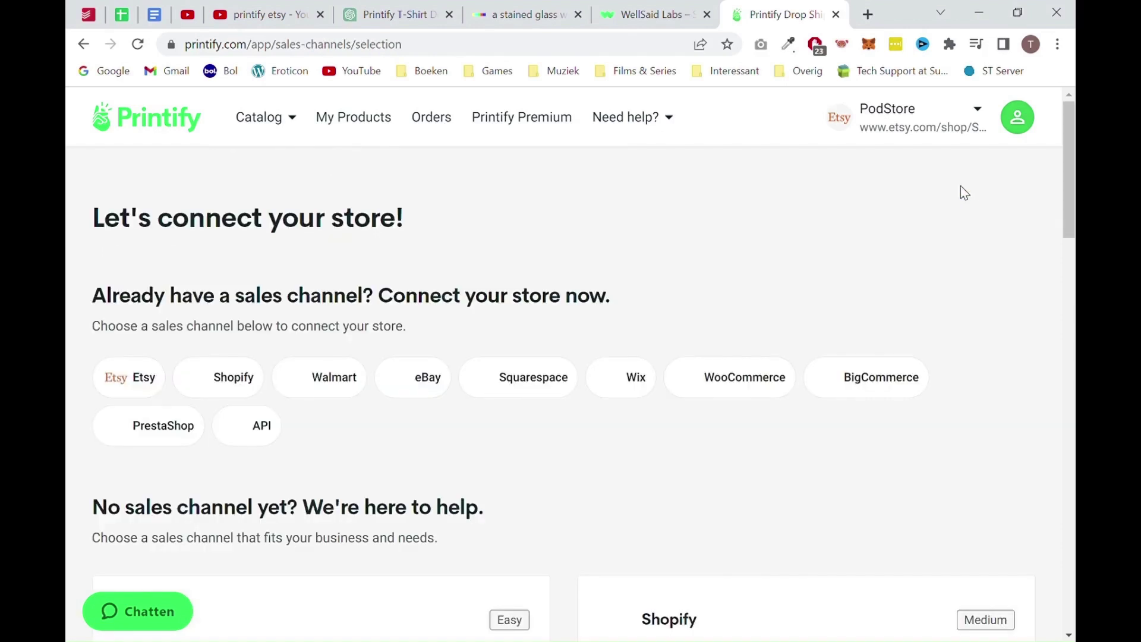
{"action": "scroll", "coordinate": [785, 244], "scroll_direction": "down", "scroll_amount": 1}
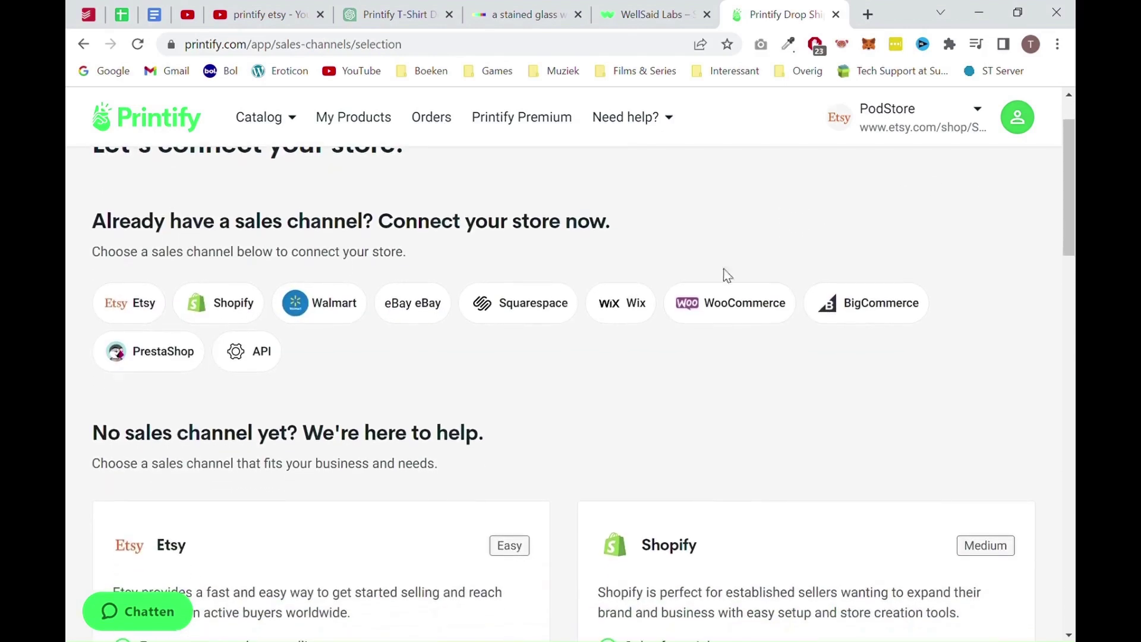